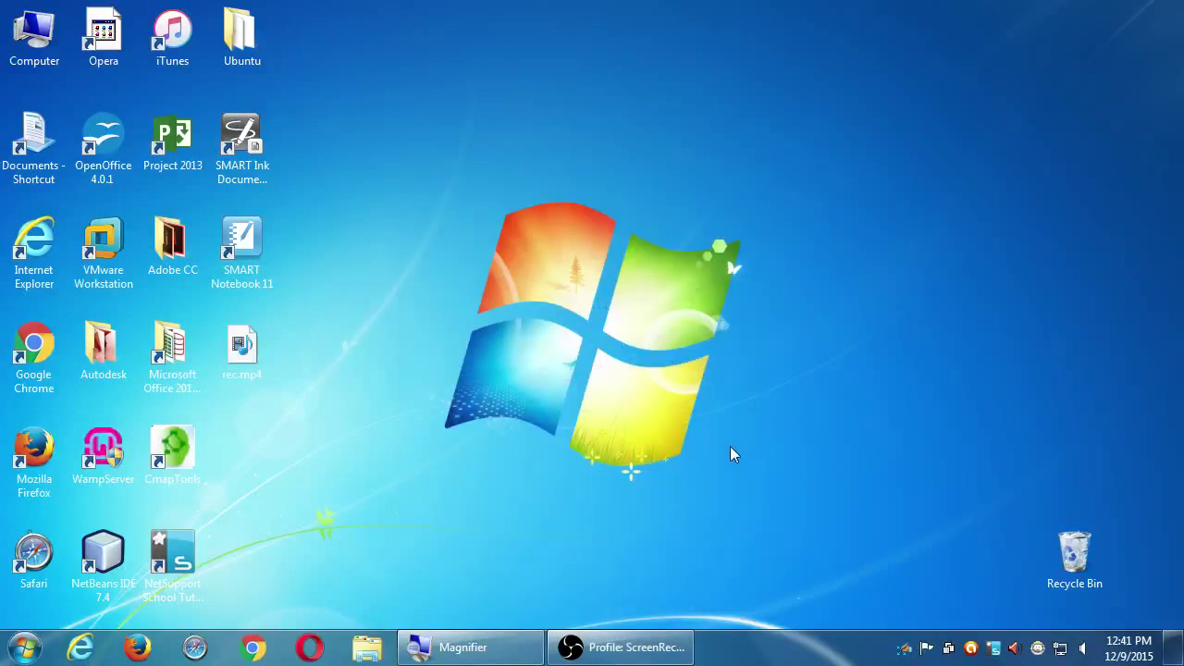
Launch Google Chrome so it opens on the sdce.edu homepage.
click(250, 647)
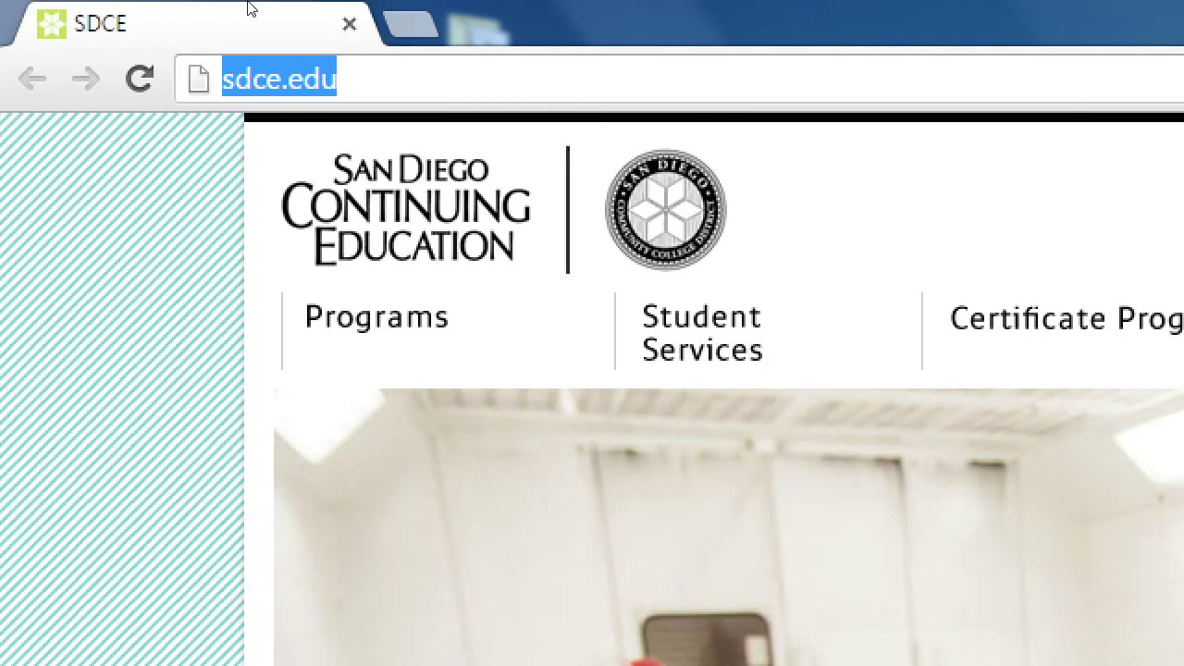
text(google.com/)
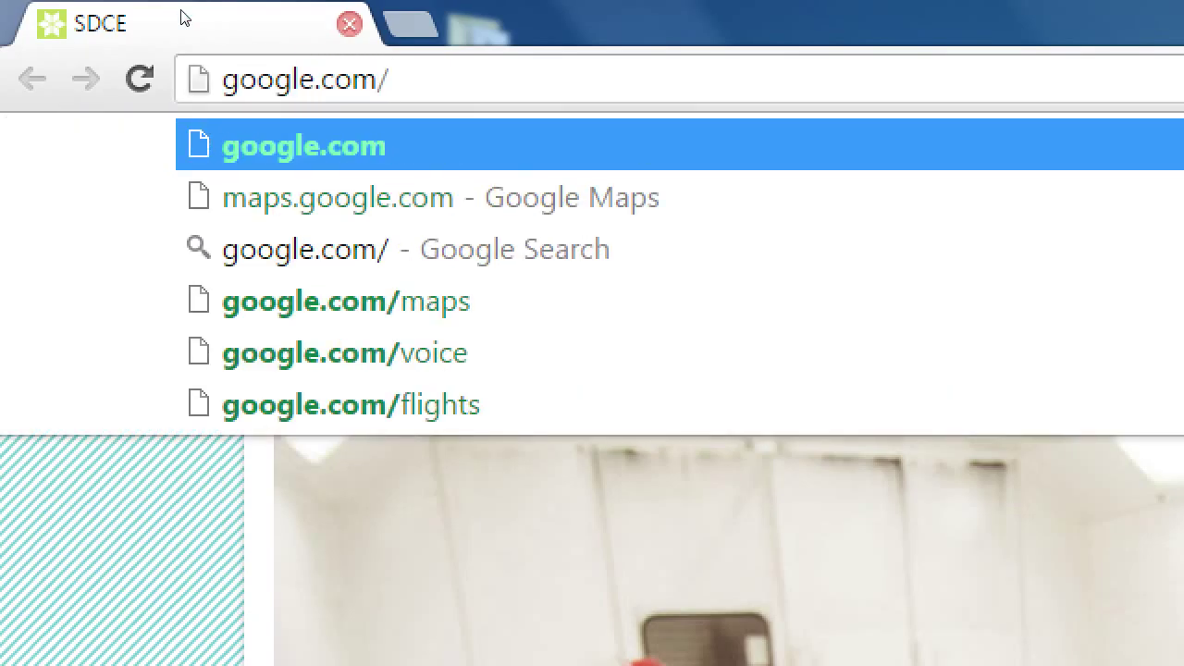
text(webmasters)
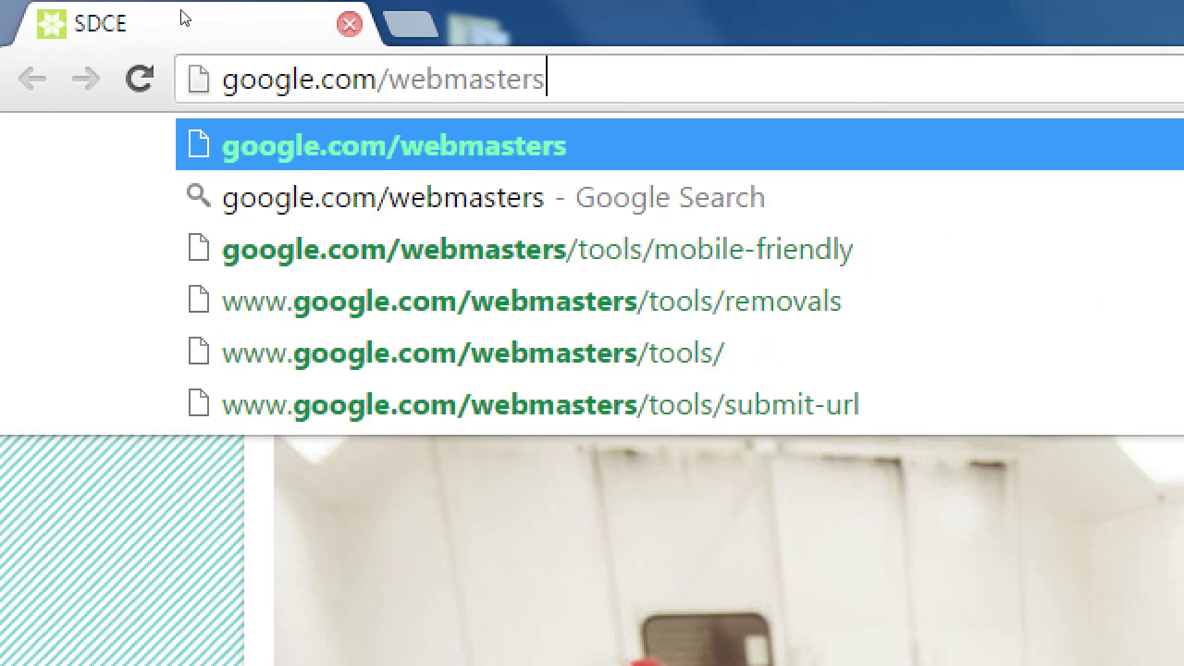
key(Return)
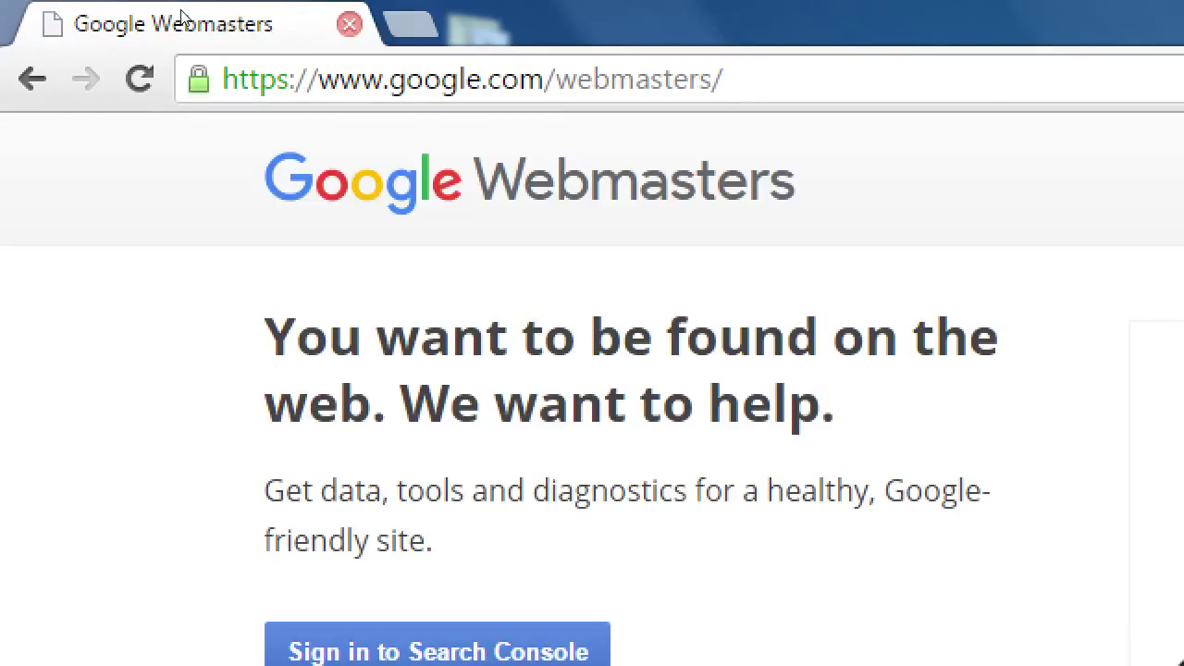
click(424, 80)
click(384, 79)
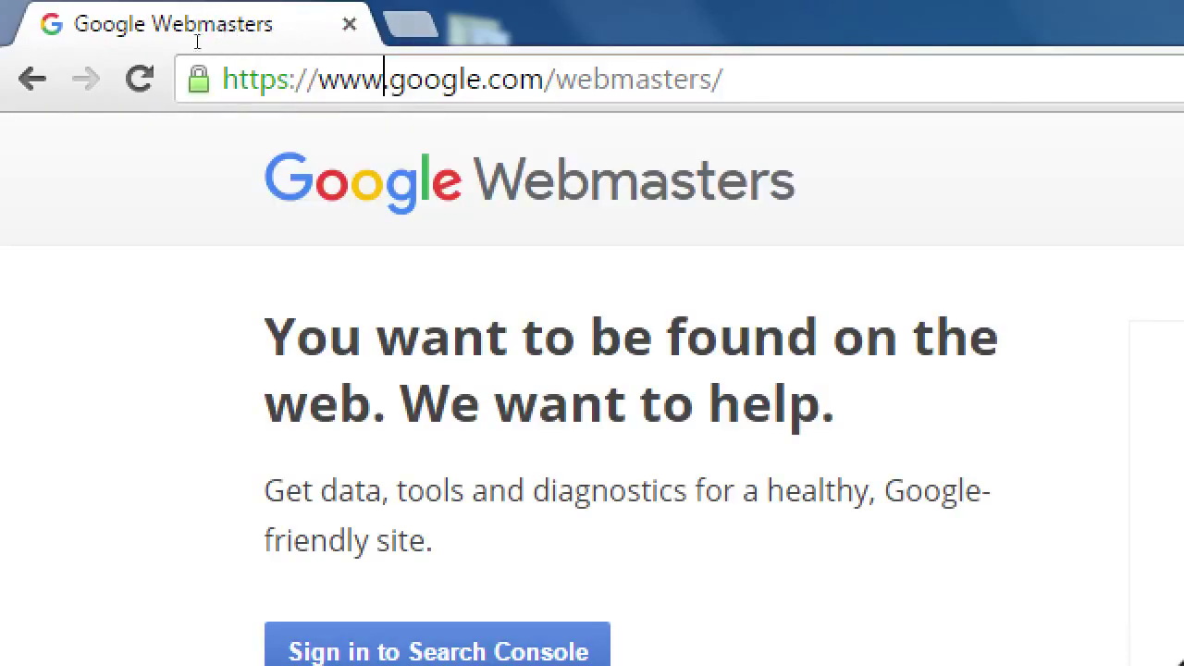
shift+click(221, 93)
key(BackSpace)
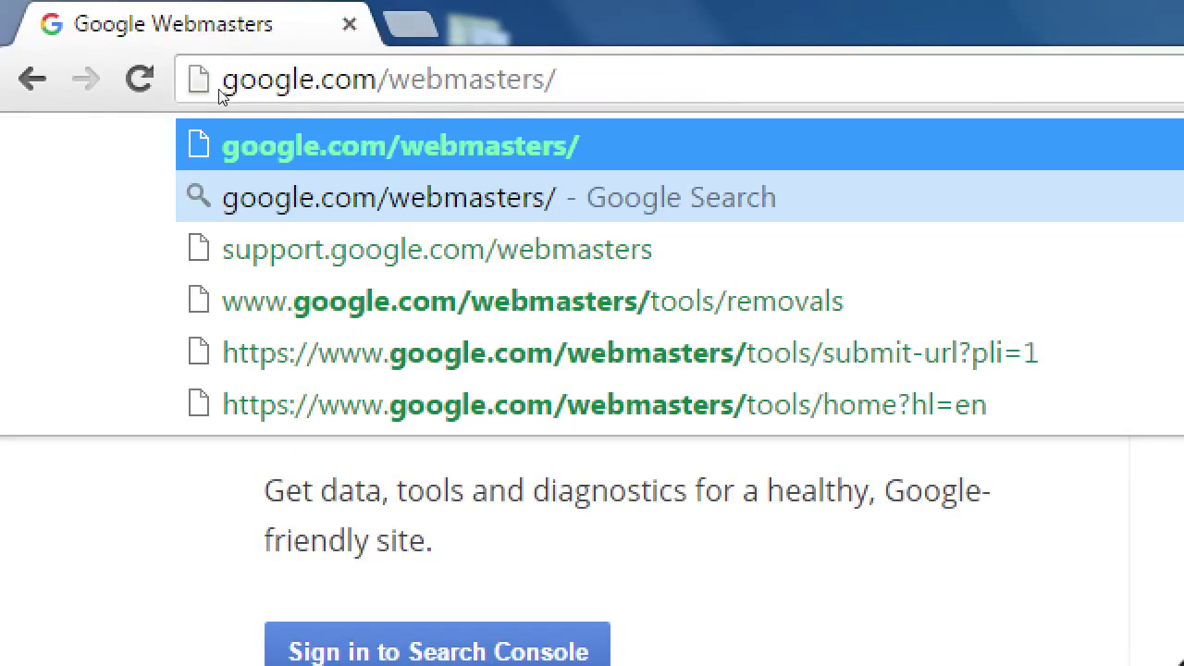
key(Return)
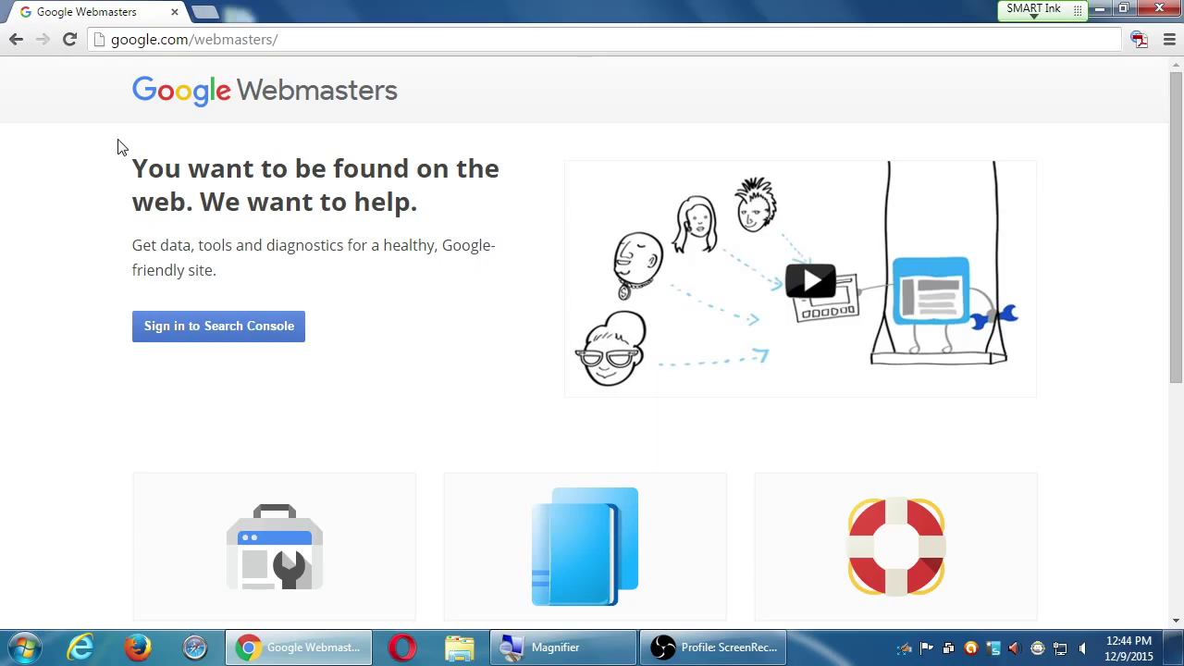
Scroll down and back up through the Google Webmasters home page.
scroll(324, 201, down, 5)
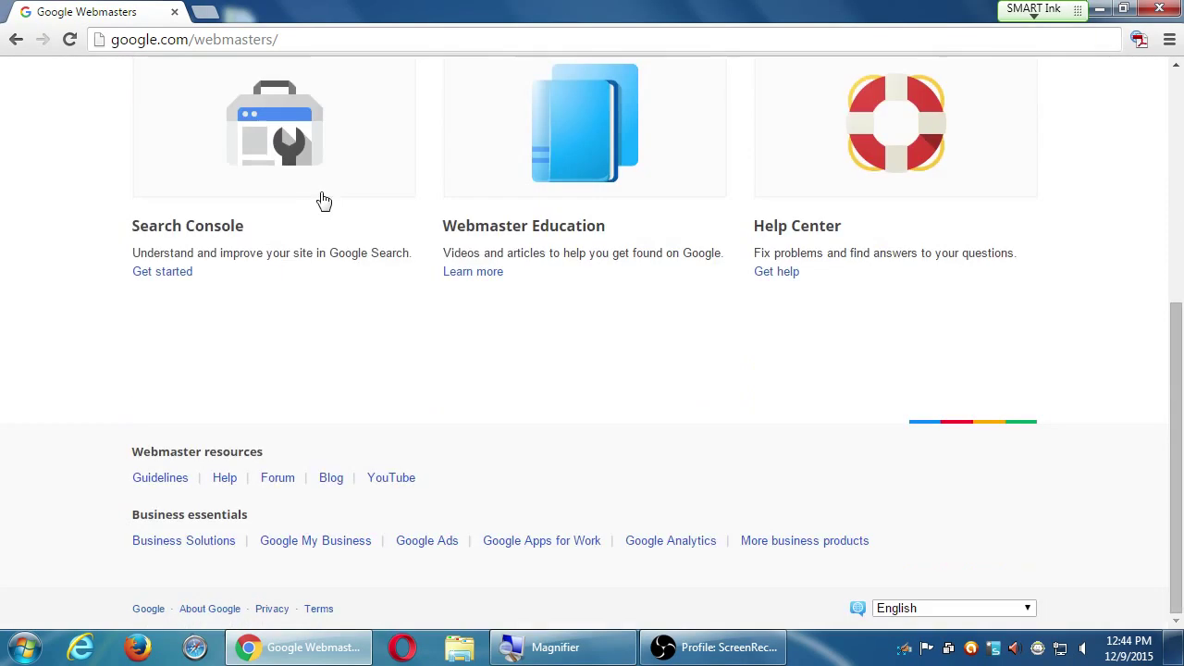
scroll(324, 201, up, 5)
scroll(317, 133, down, 2)
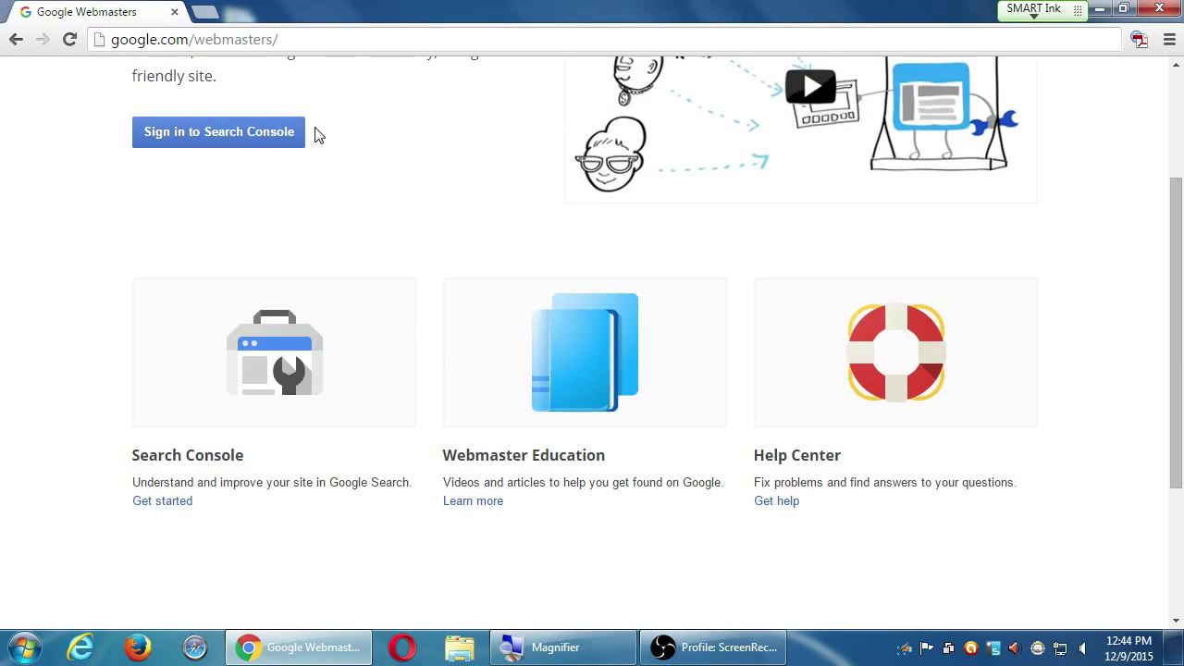
scroll(317, 132, up, 2)
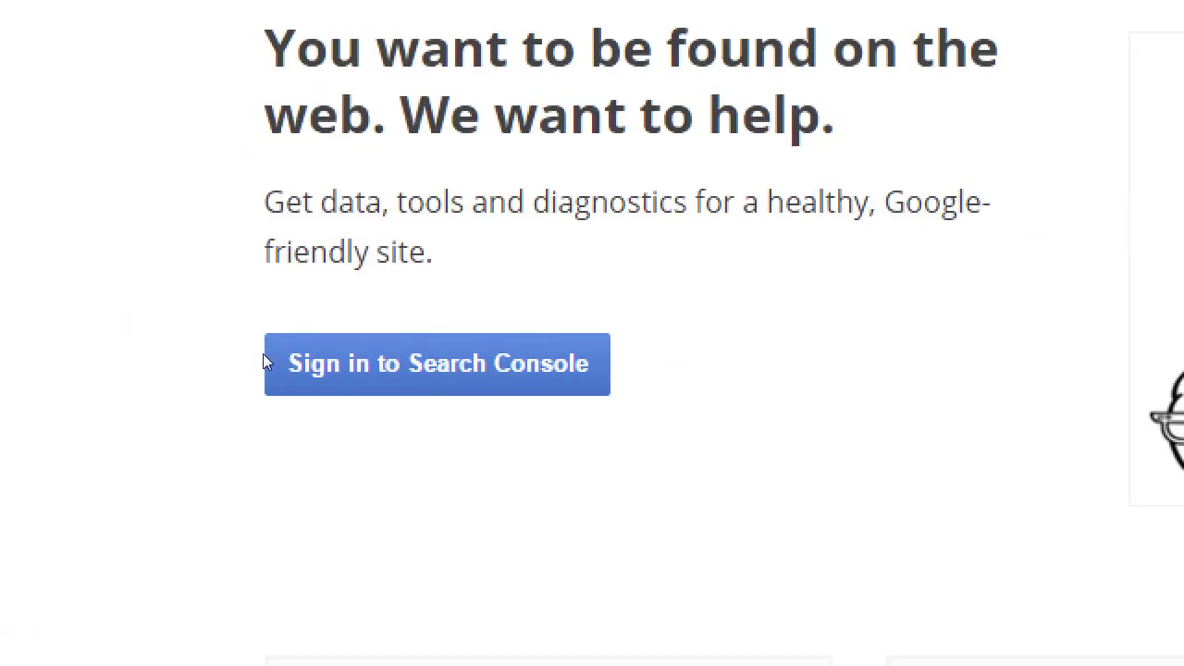
scroll(259, 365, down, 8)
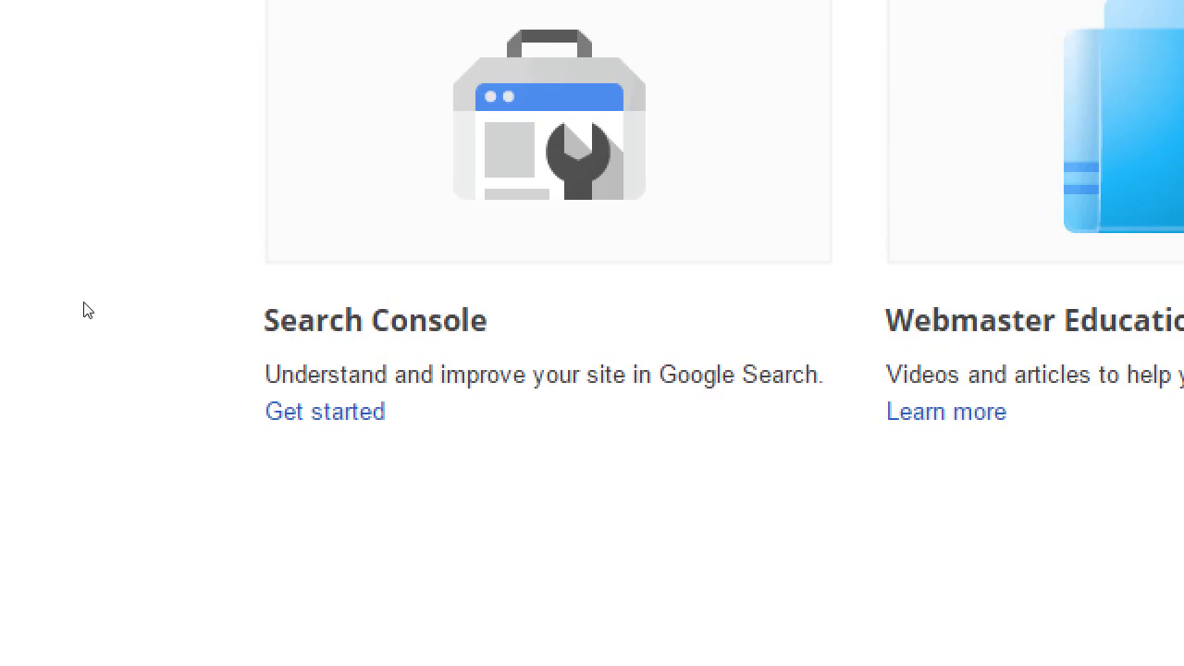
scroll(159, 335, up, 4)
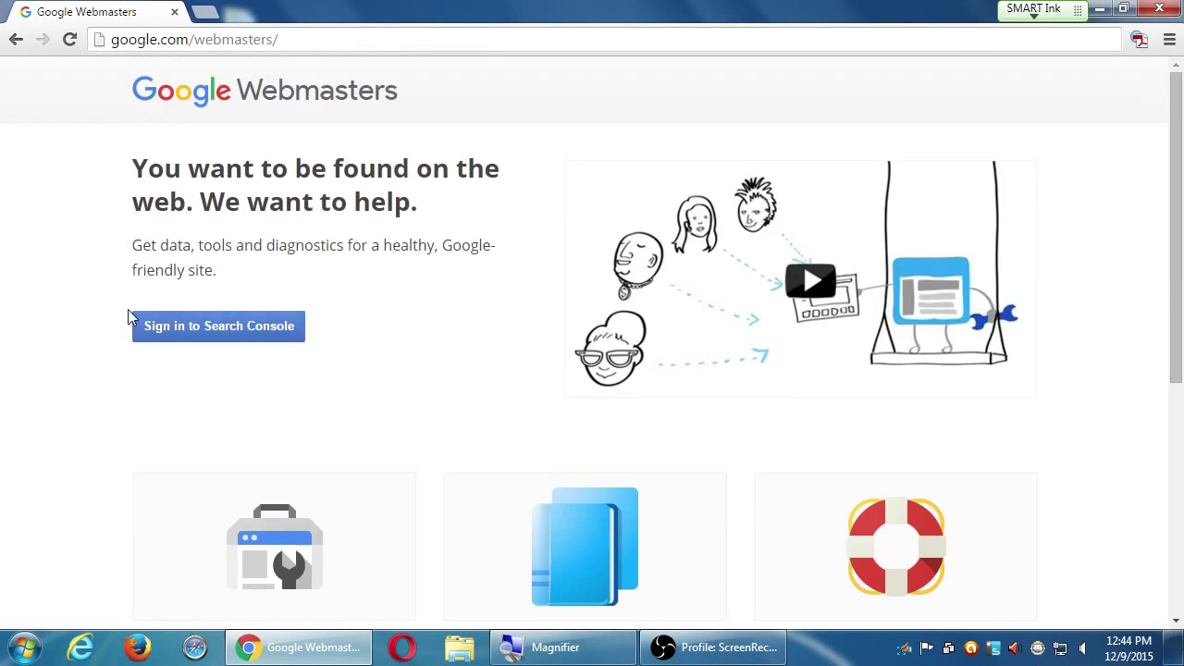
scroll(305, 166, down, 1)
scroll(370, 120, up, 1)
Set the system volume to 0, then watch the Search Console intro video and close it.
click(1082, 648)
drag(1082, 526, 1076, 438)
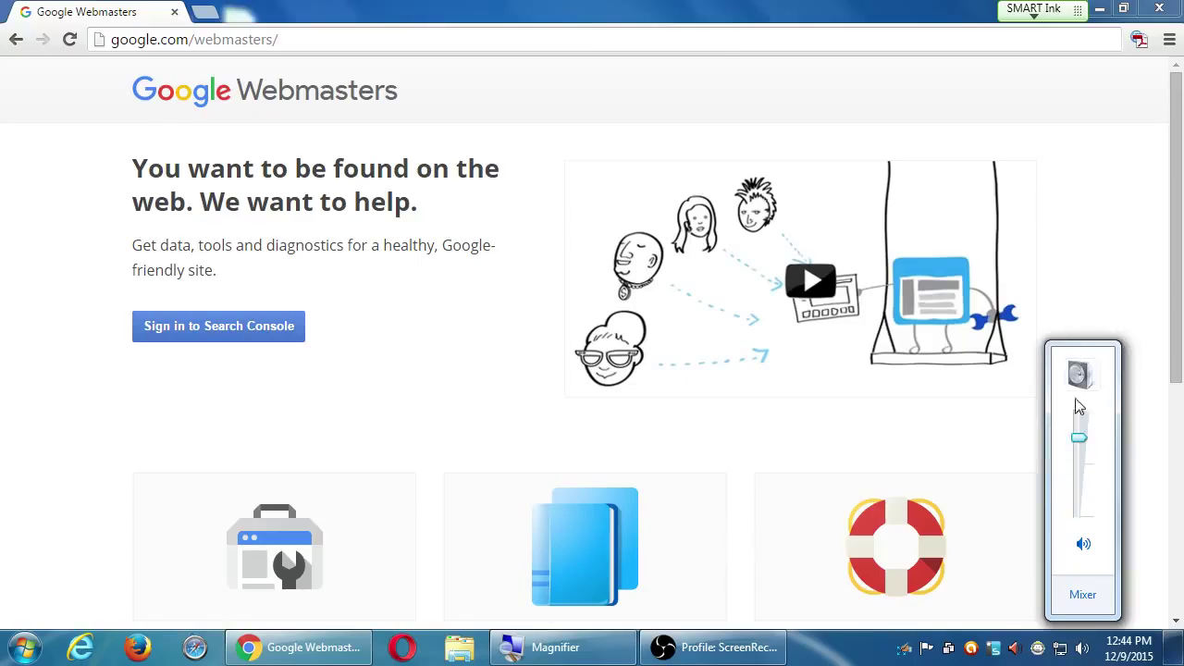
click(1082, 446)
drag(1084, 451, 1088, 415)
drag(1087, 418, 1078, 516)
click(1108, 222)
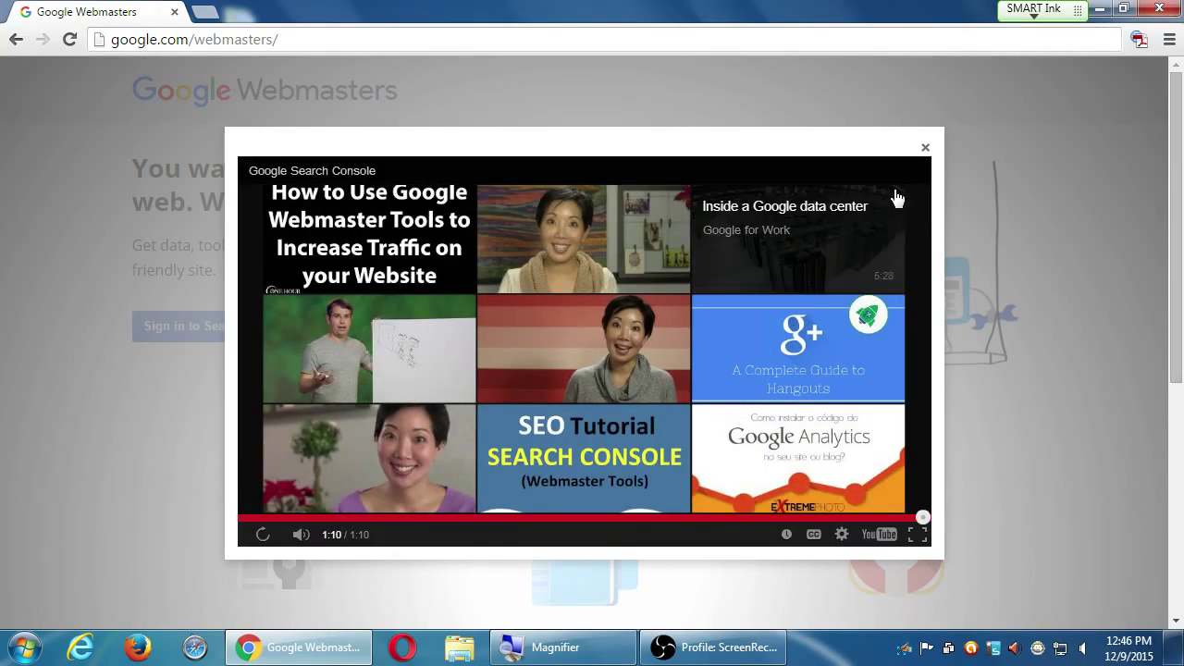
click(924, 149)
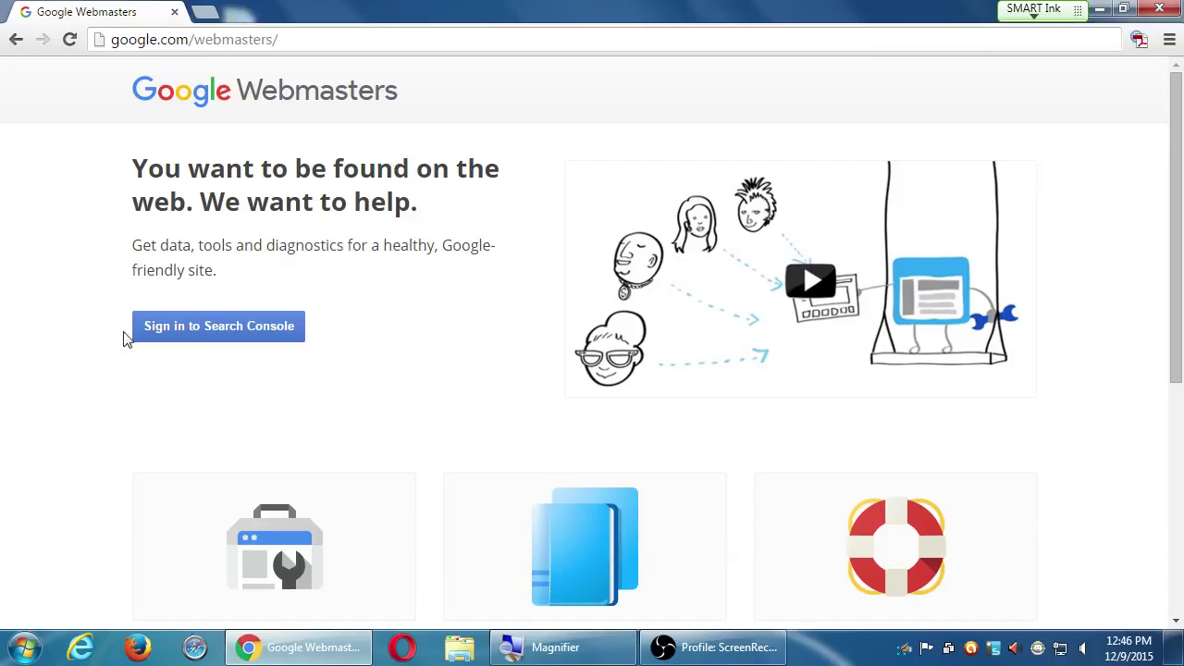
Sign in to Search Console, then restore down Chrome and bring OBS forward.
click(169, 329)
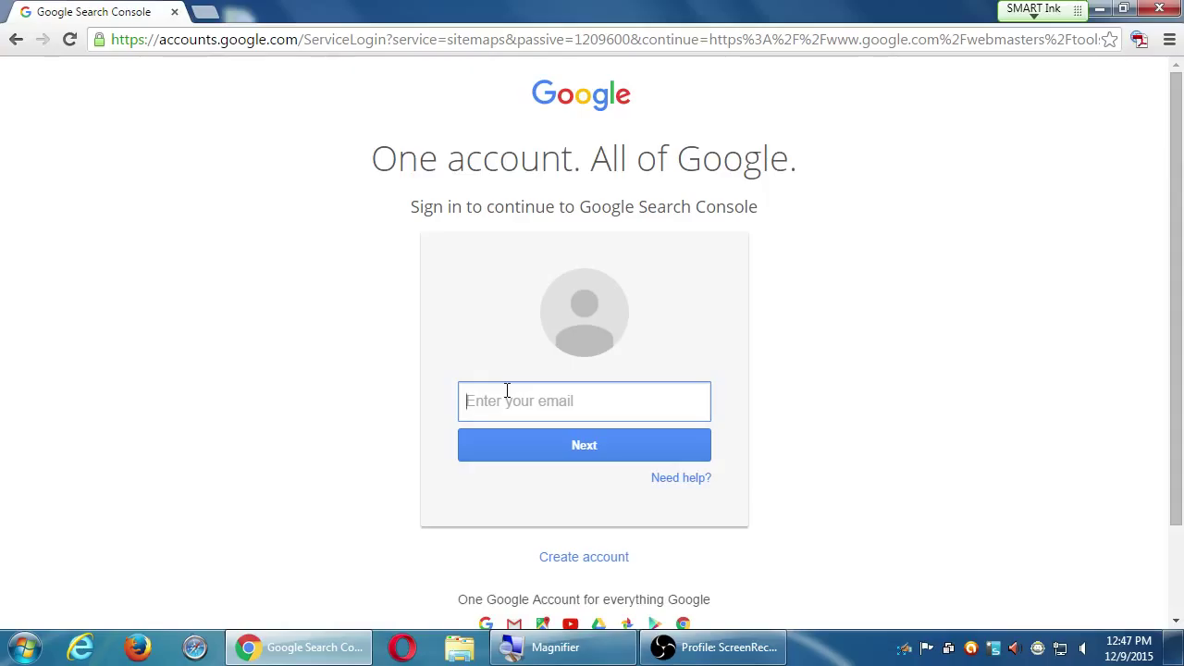
key(super+Down)
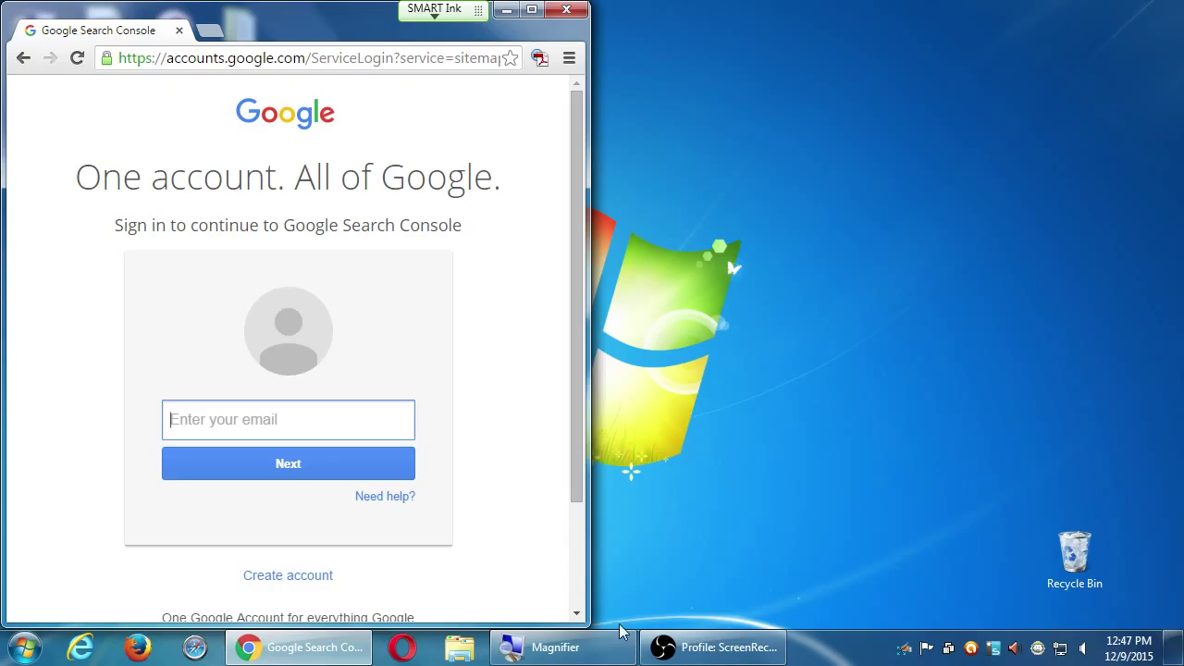
click(712, 646)
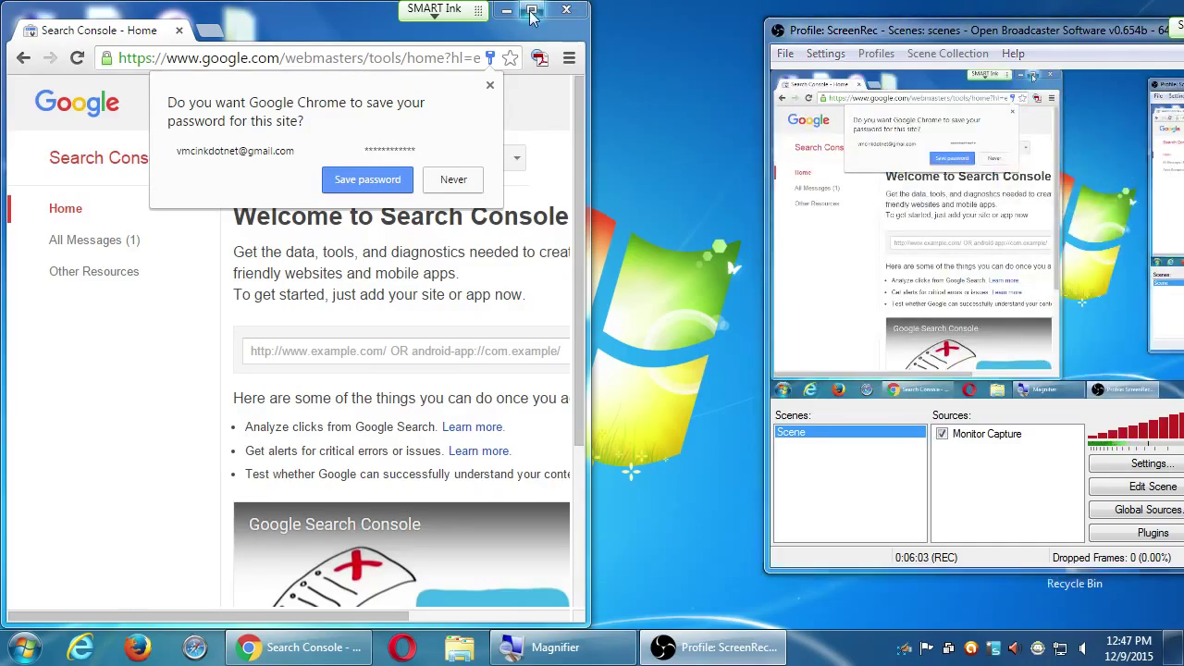
Maximize the Chrome window showing the Search Console Welcome page.
click(532, 11)
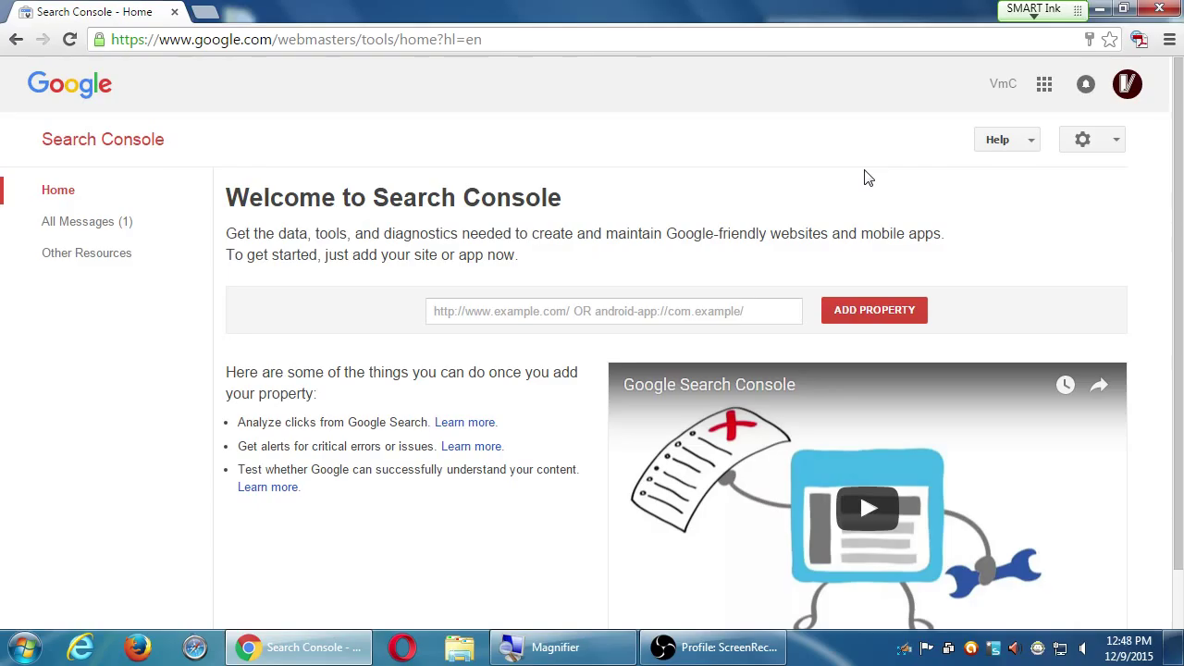
scroll(1049, 361, down, 1)
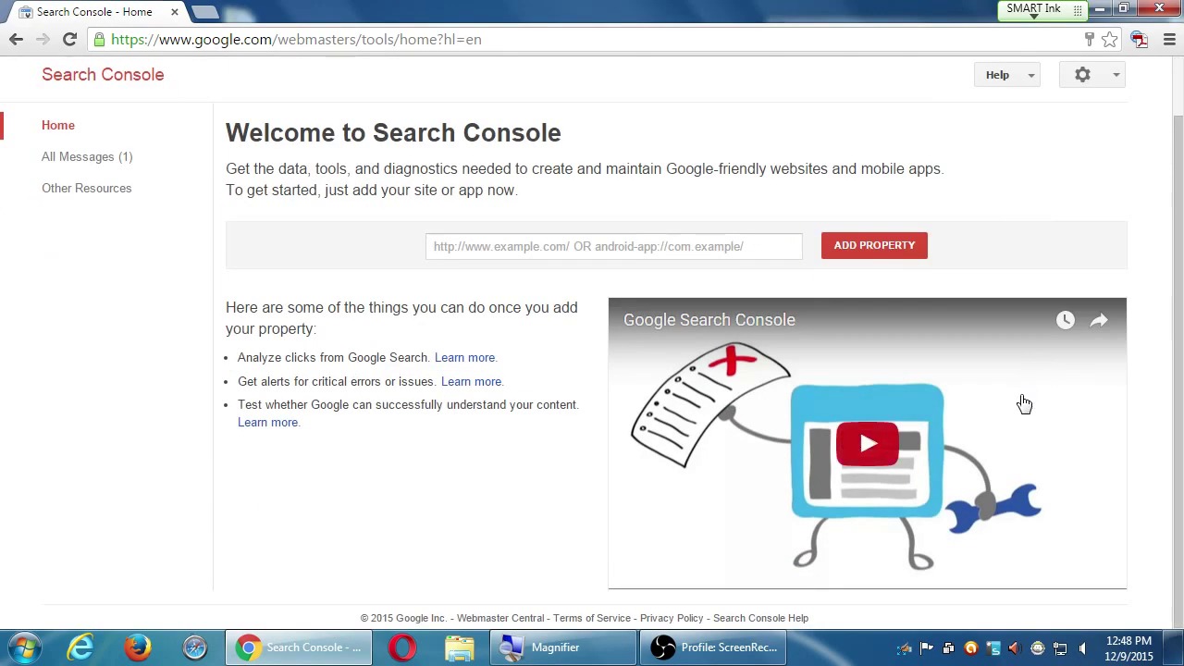
scroll(1023, 404, up, 1)
scroll(1020, 394, up, 1)
scroll(1020, 394, down, 1)
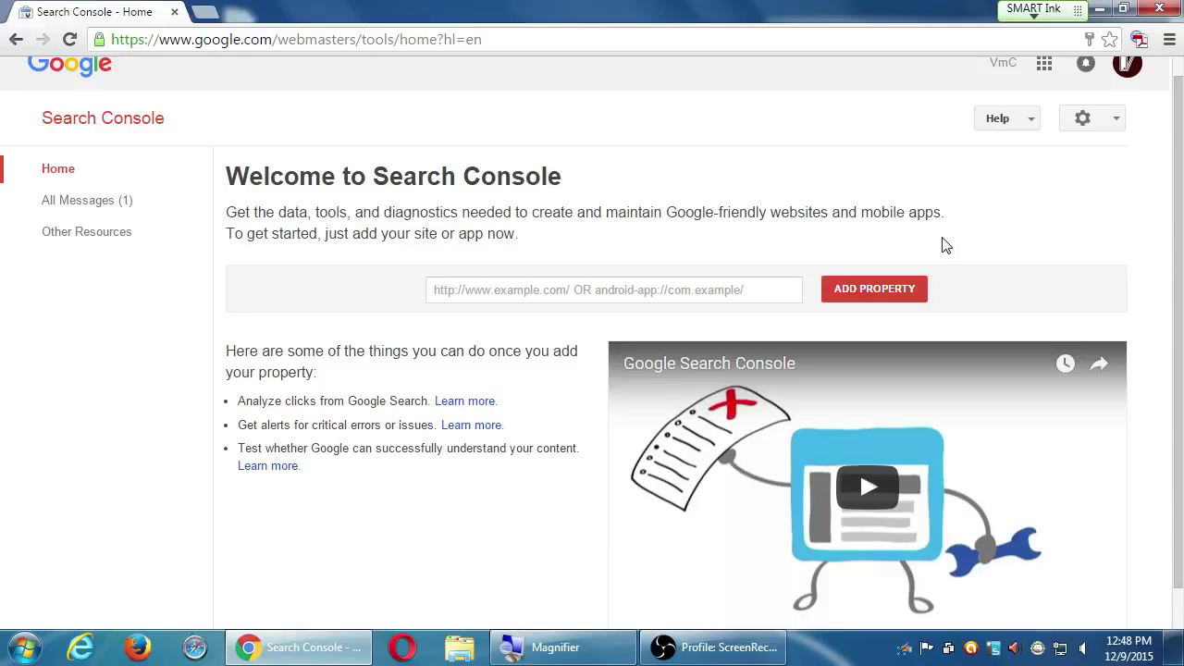
scroll(946, 245, up, 1)
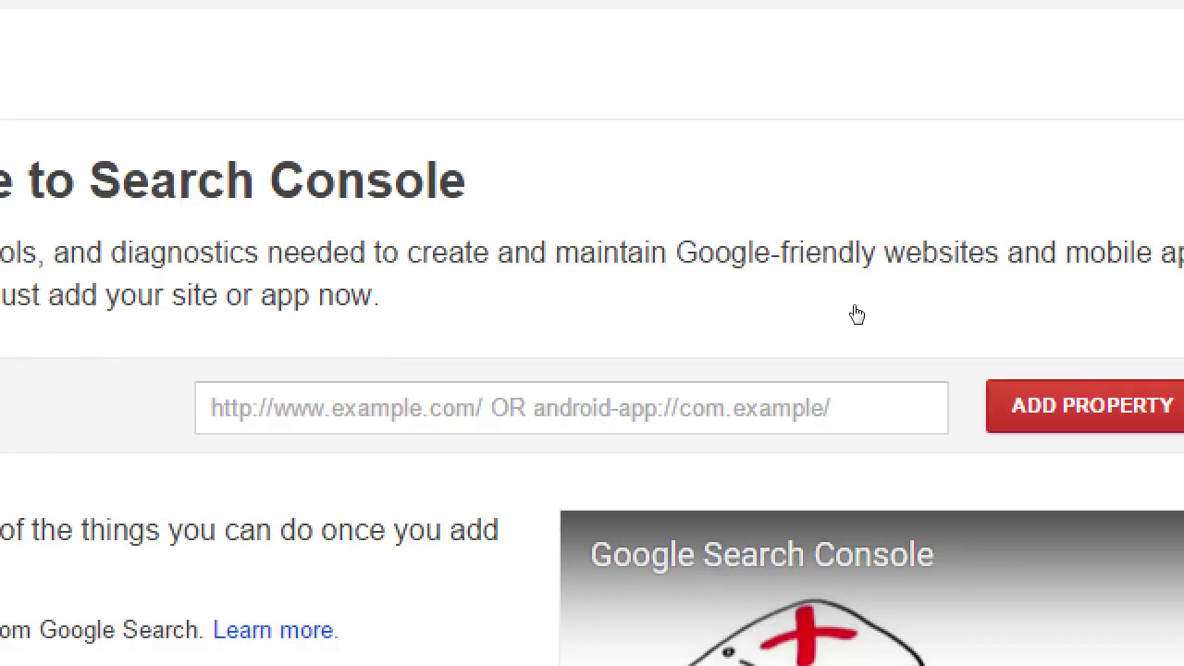
click(559, 394)
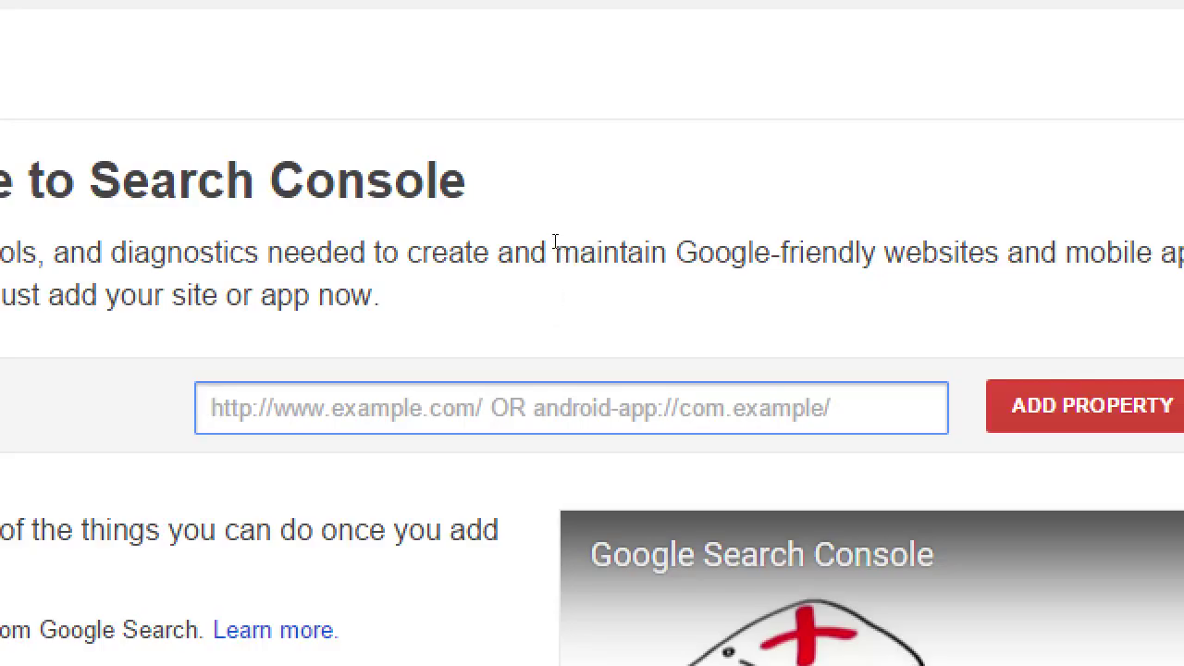
text(http://)
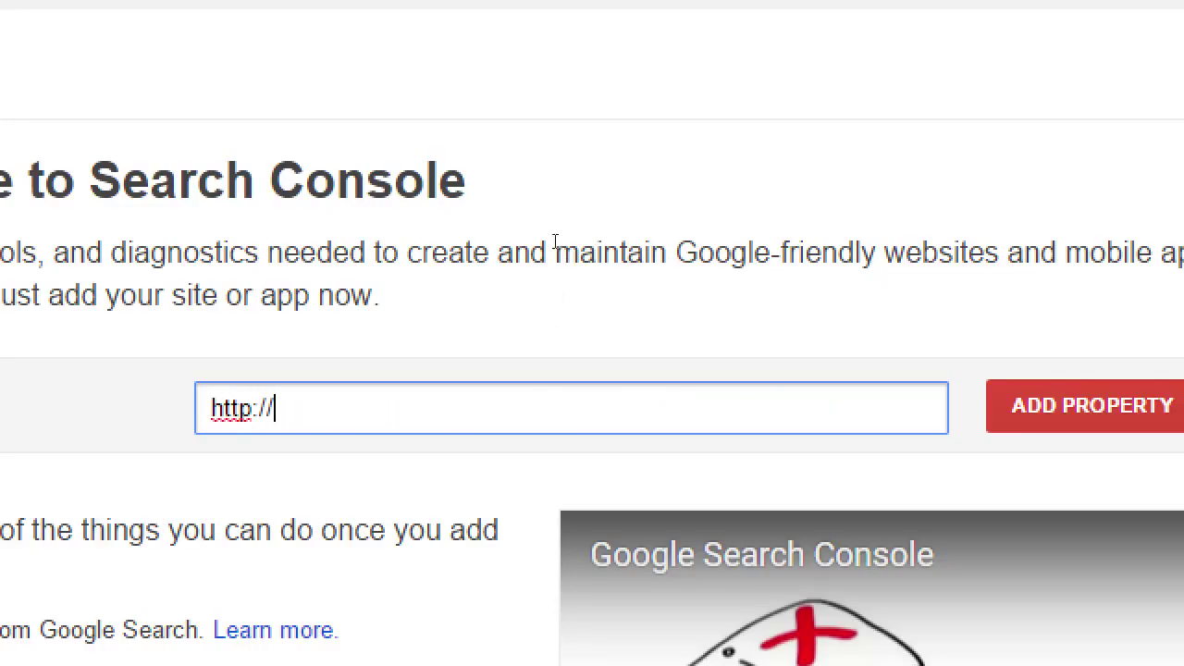
text(www.victor.)
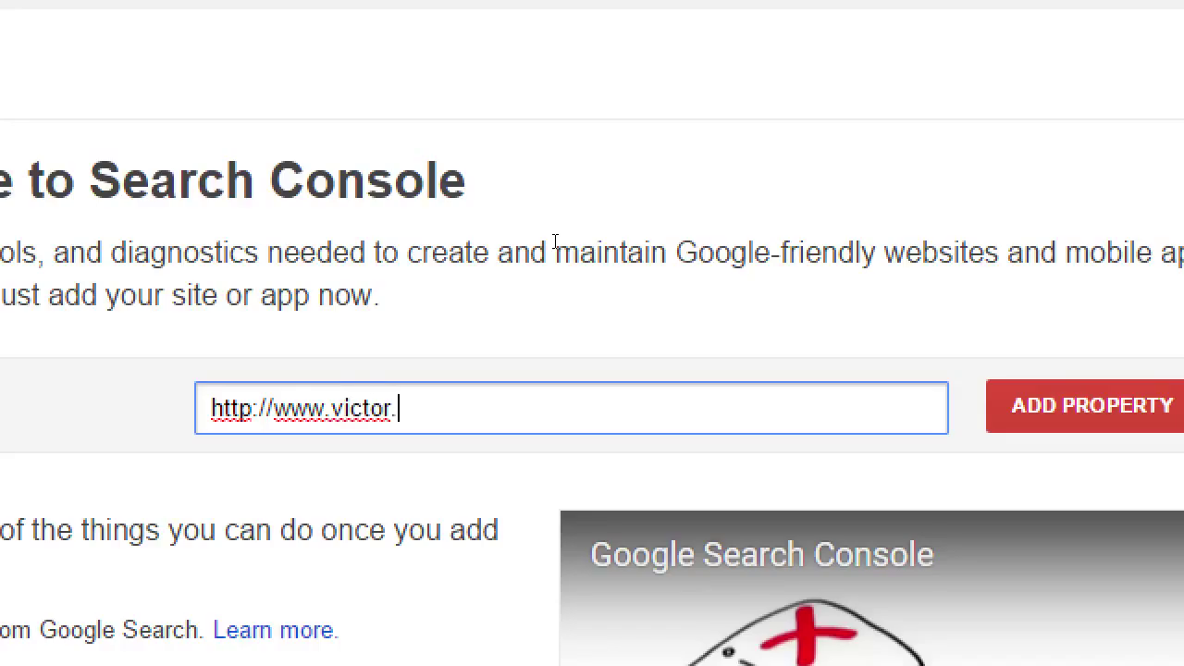
text(com)
key(Left)
key(Left)
key(Left)
key(Left)
key(Left)
key(Left)
key(Left)
key(Left)
key(Left)
key(Left)
key(shift+Left)
key(shift+Left)
key(shift+Left)
key(shift+Left)
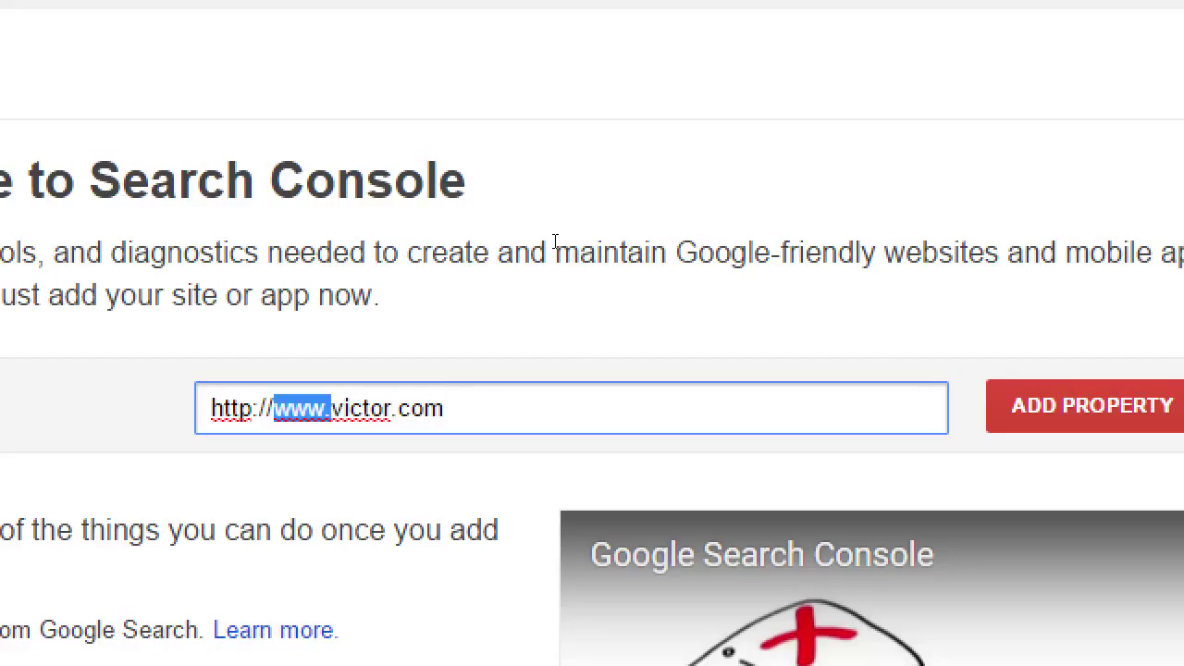
key(BackSpace)
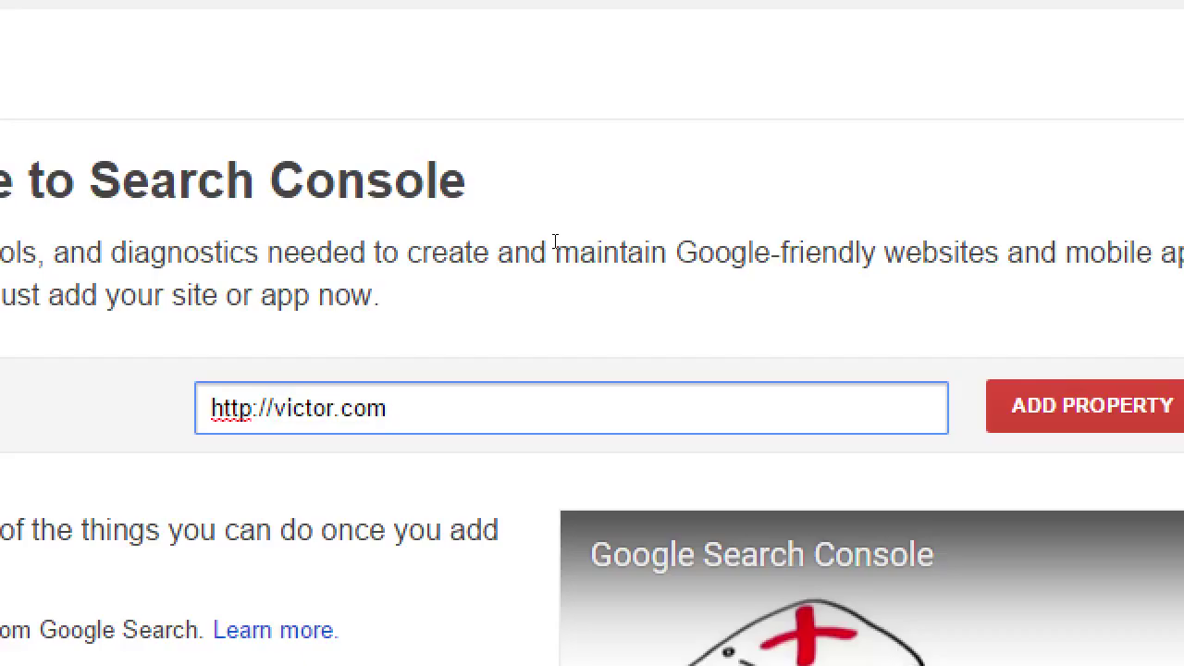
text(www.)
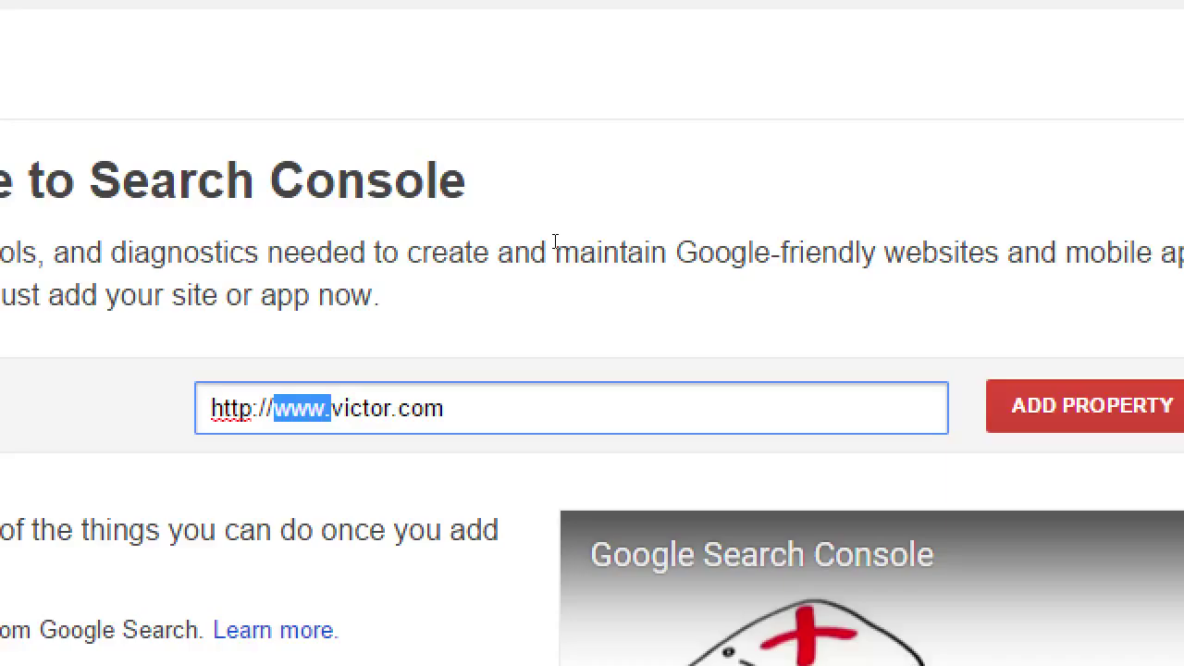
key(BackSpace)
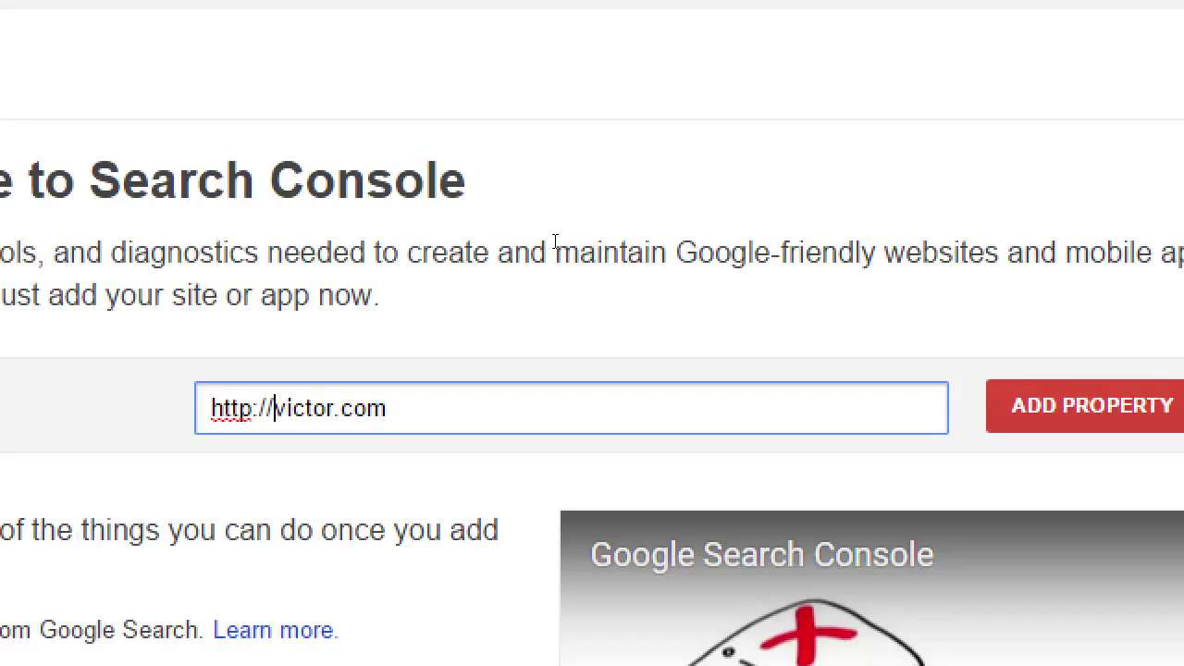
key(ctrl+z)
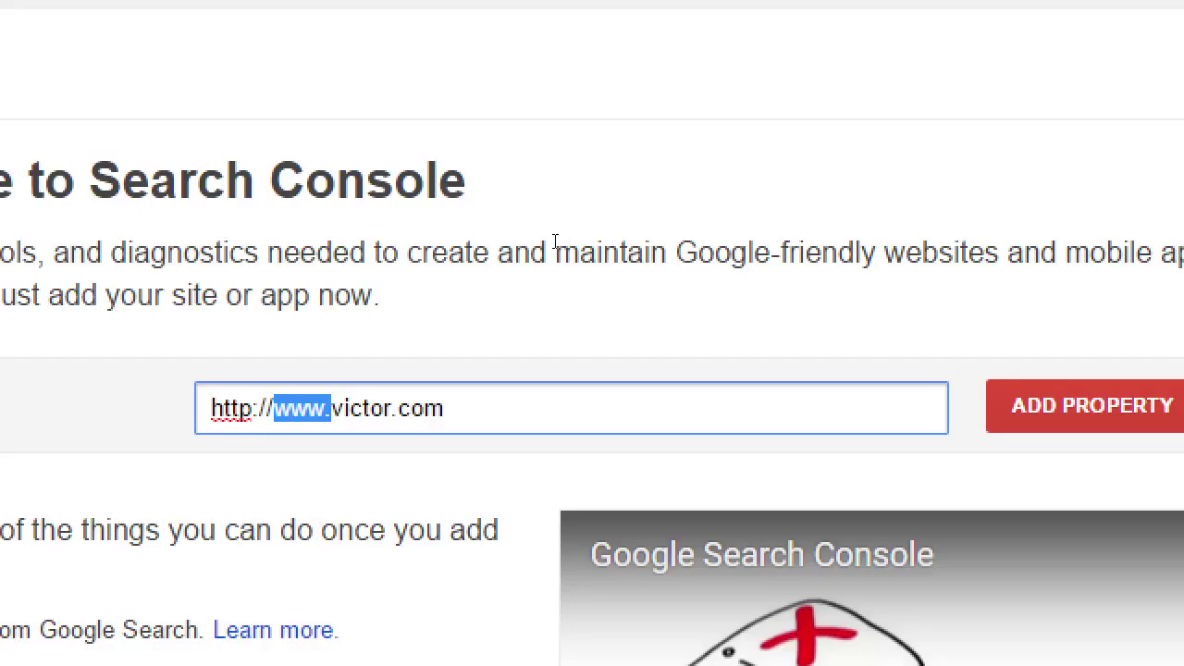
key(Right)
key(Left)
key(shift+Left)
key(shift+Left)
key(shift+Left)
text(sales)
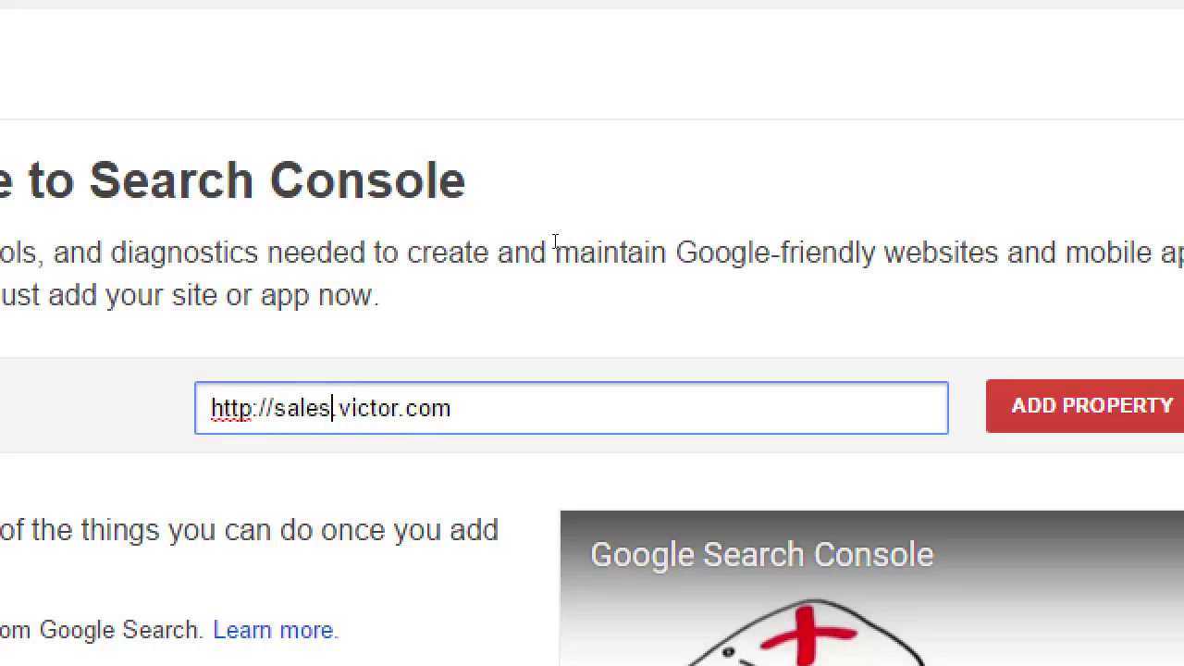
key(BackSpace)
key(BackSpace)
key(BackSpace)
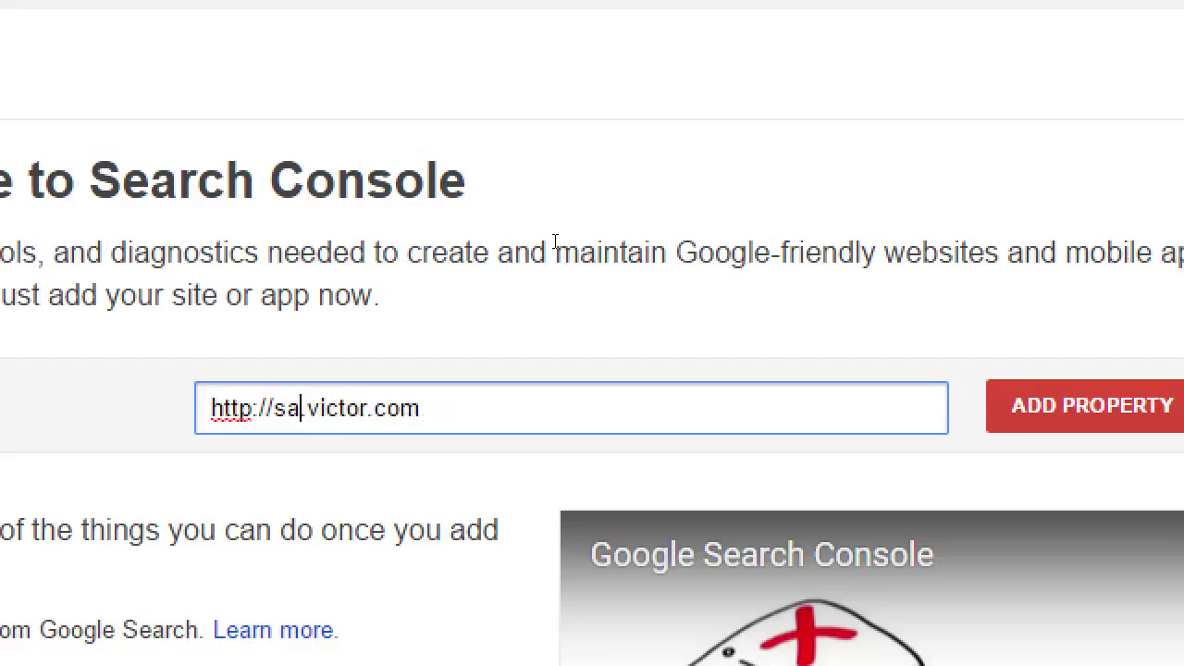
key(BackSpace)
key(BackSpace)
text(blog)
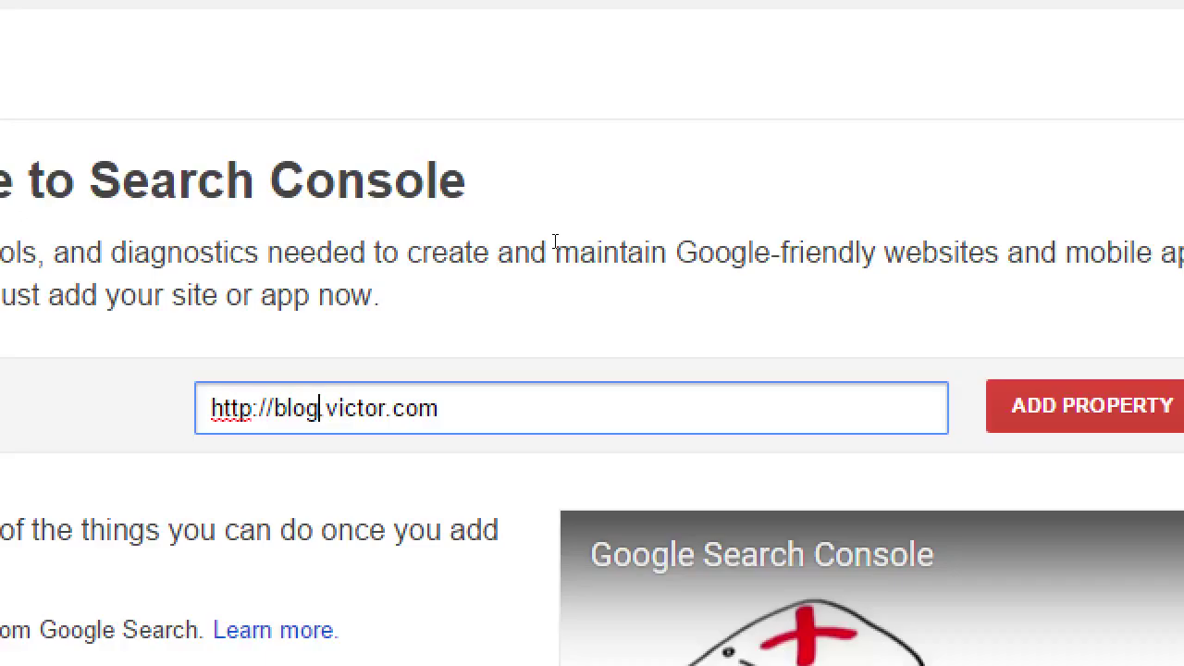
key(BackSpace)
key(BackSpace)
key(BackSpace)
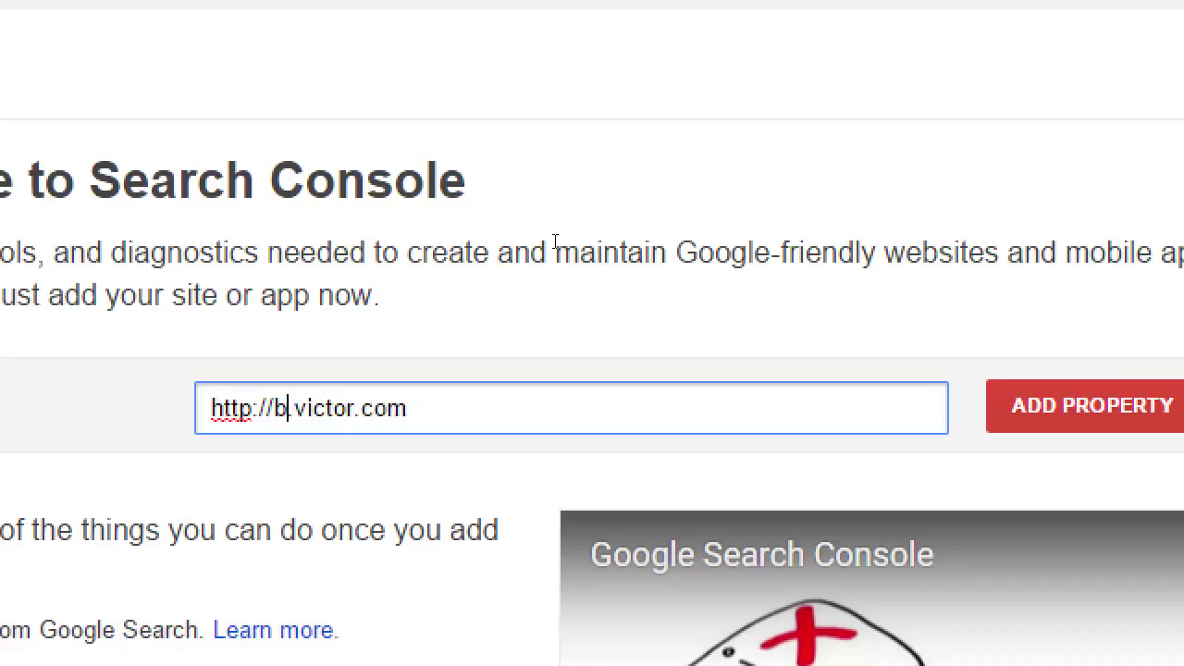
key(BackSpace)
key(Delete)
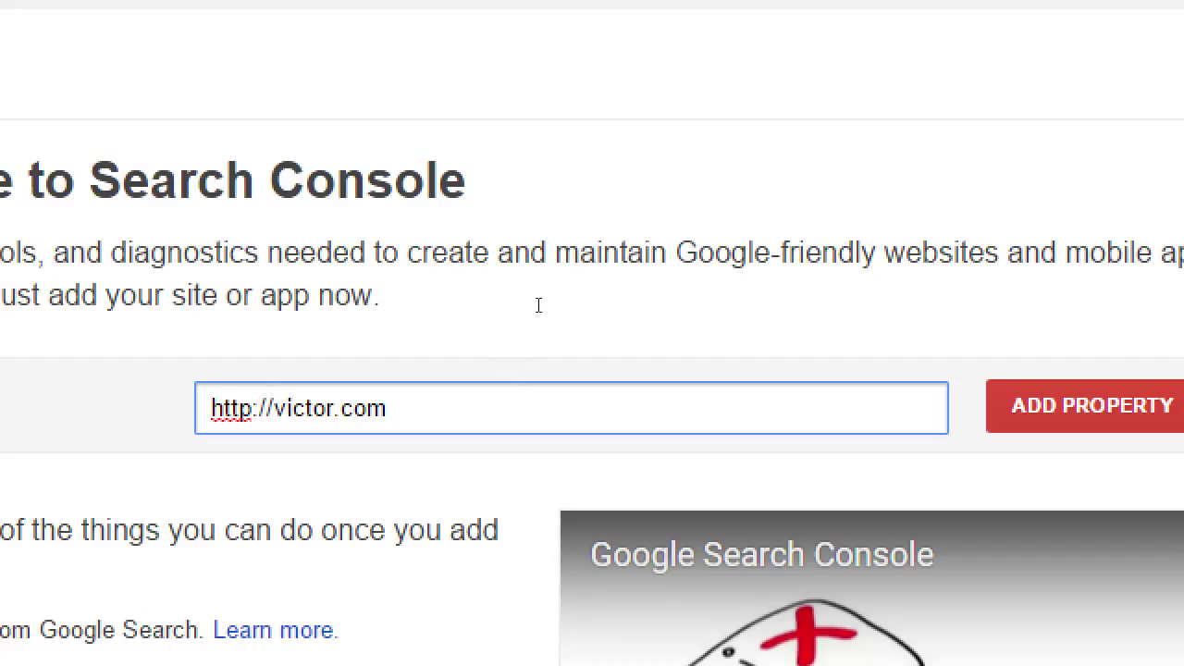
key(ctrl+a)
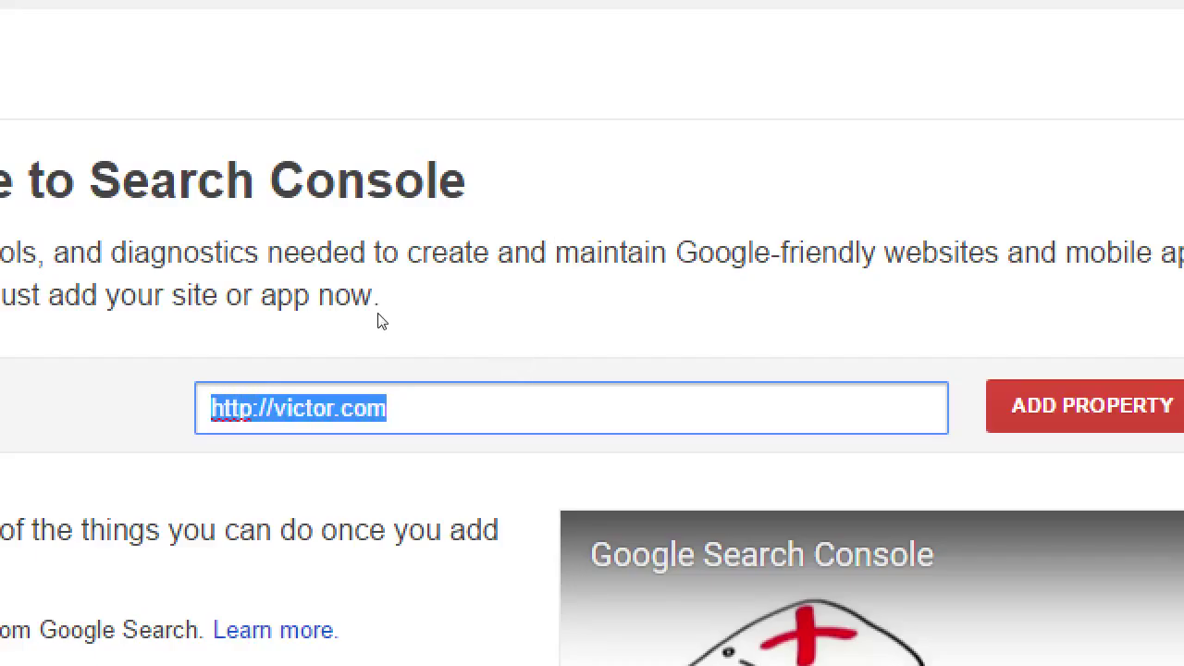
key(Tab)
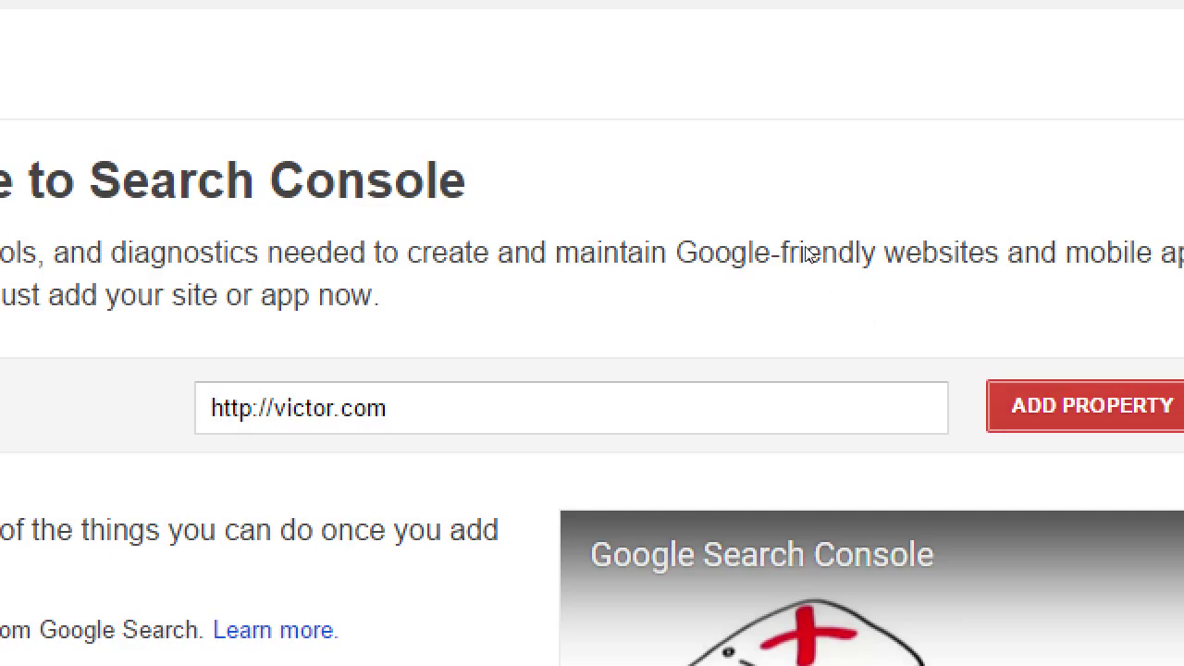
key(Return)
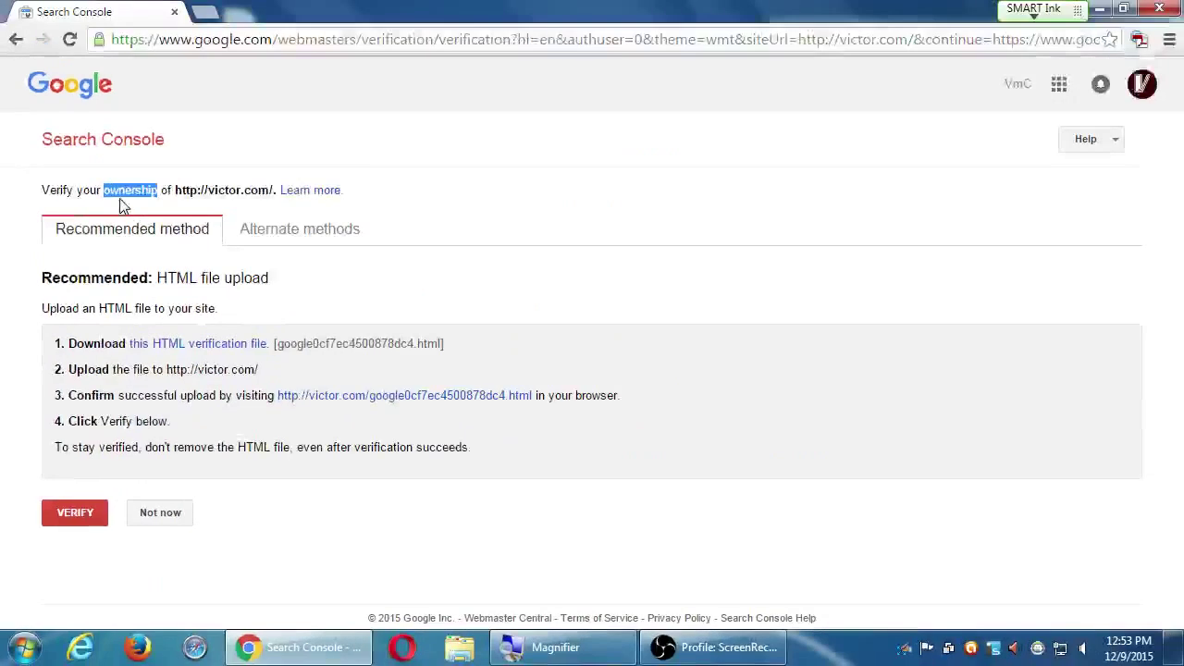
click(422, 220)
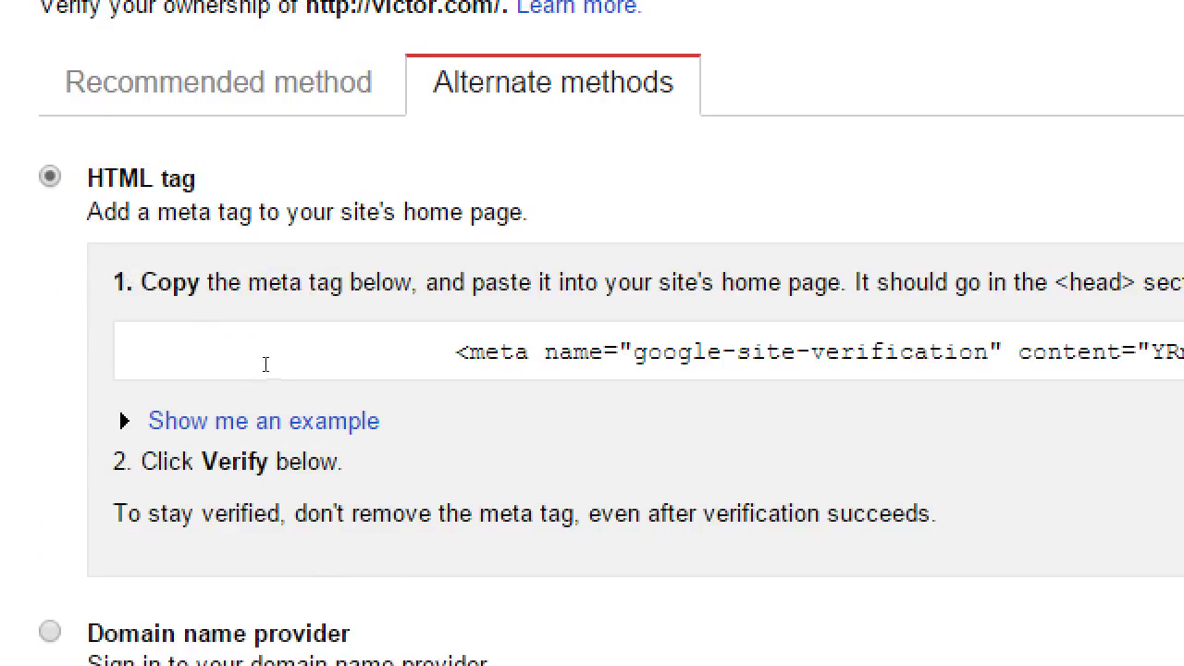
Select the google-site-verification meta tag and show the example HTML head placement.
click(265, 364)
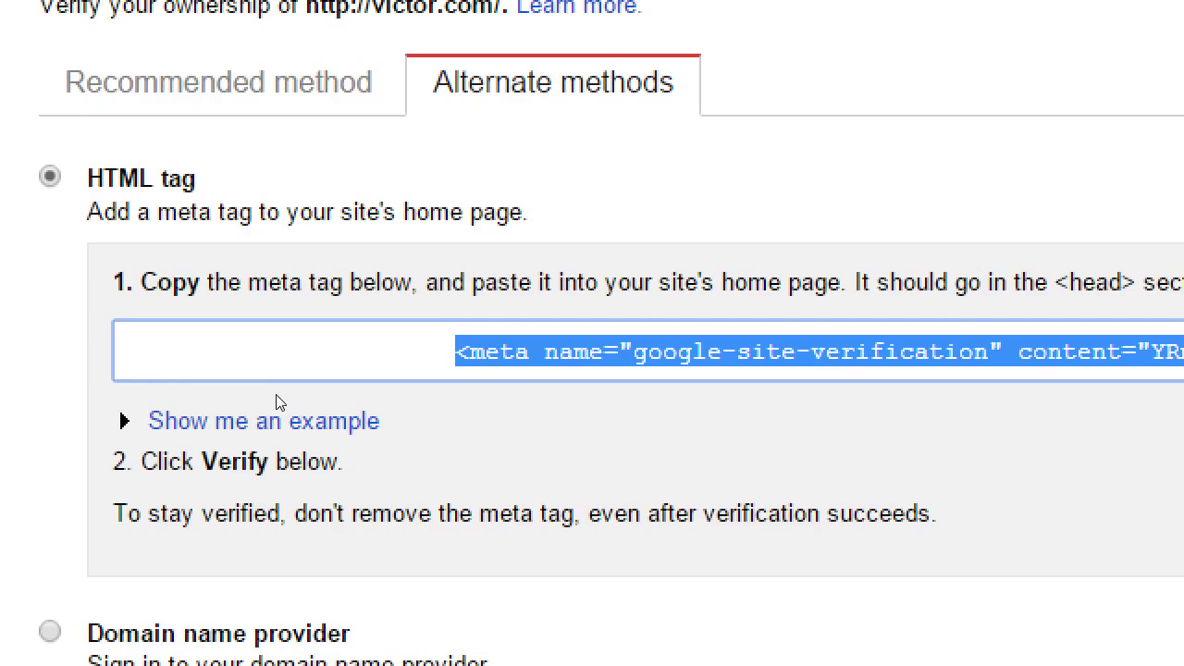
click(84, 409)
scroll(87, 409, down, 2)
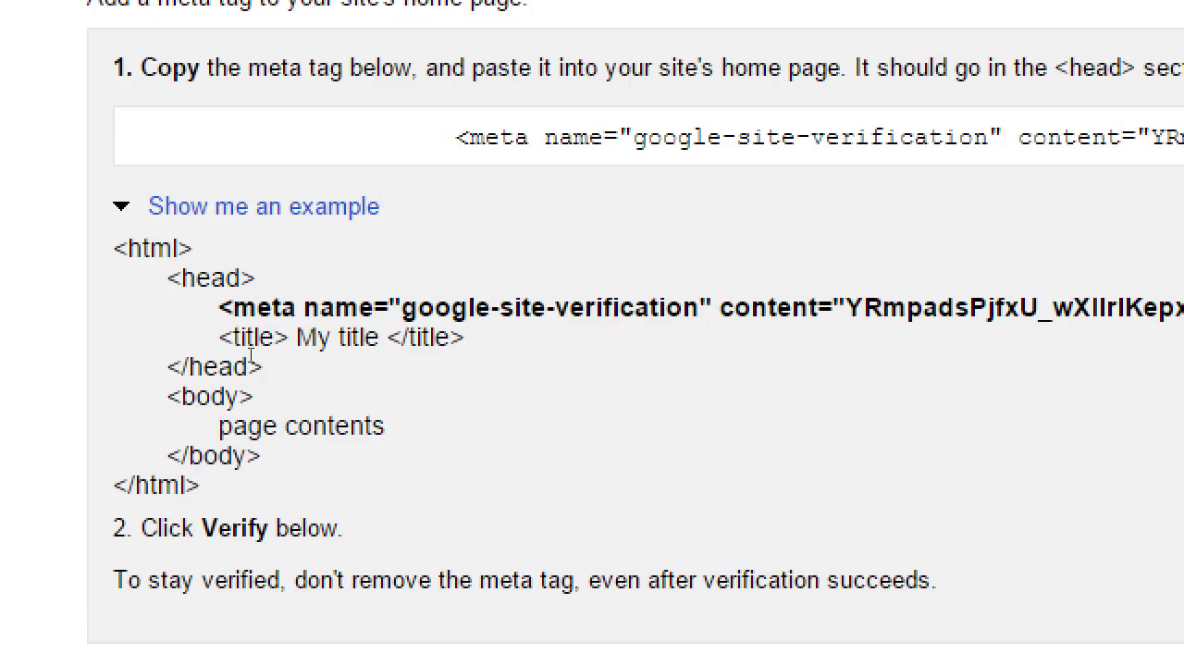
scroll(323, 454, down, 4)
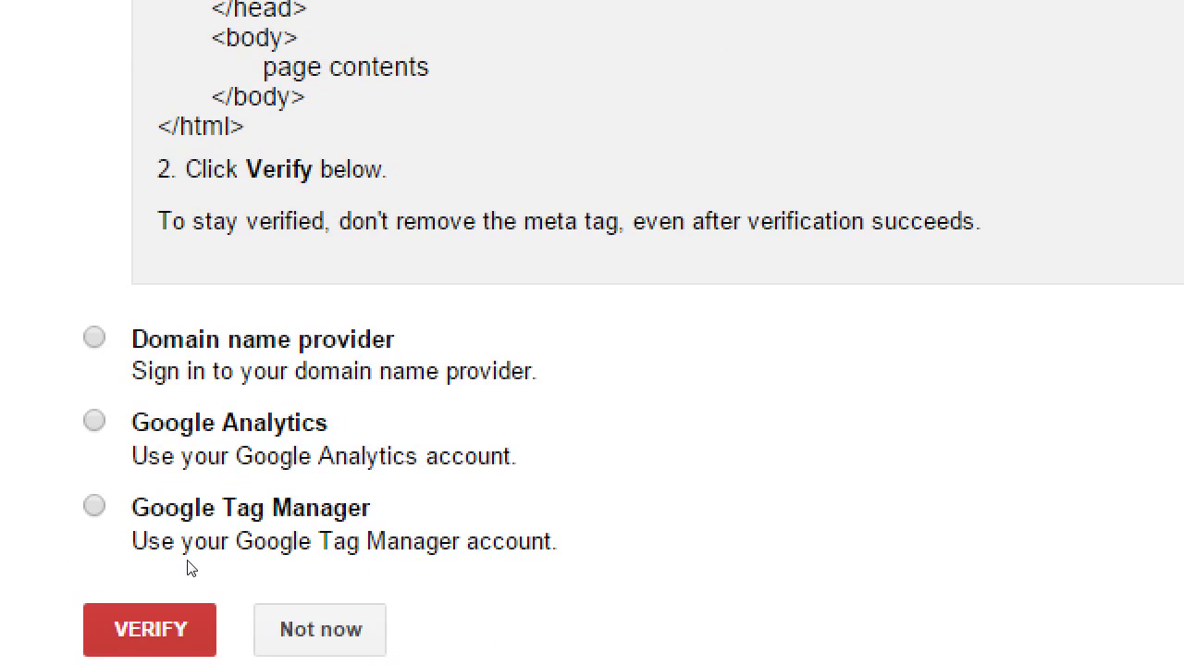
scroll(79, 577, down, 1)
scroll(80, 576, up, 1)
scroll(80, 576, down, 1)
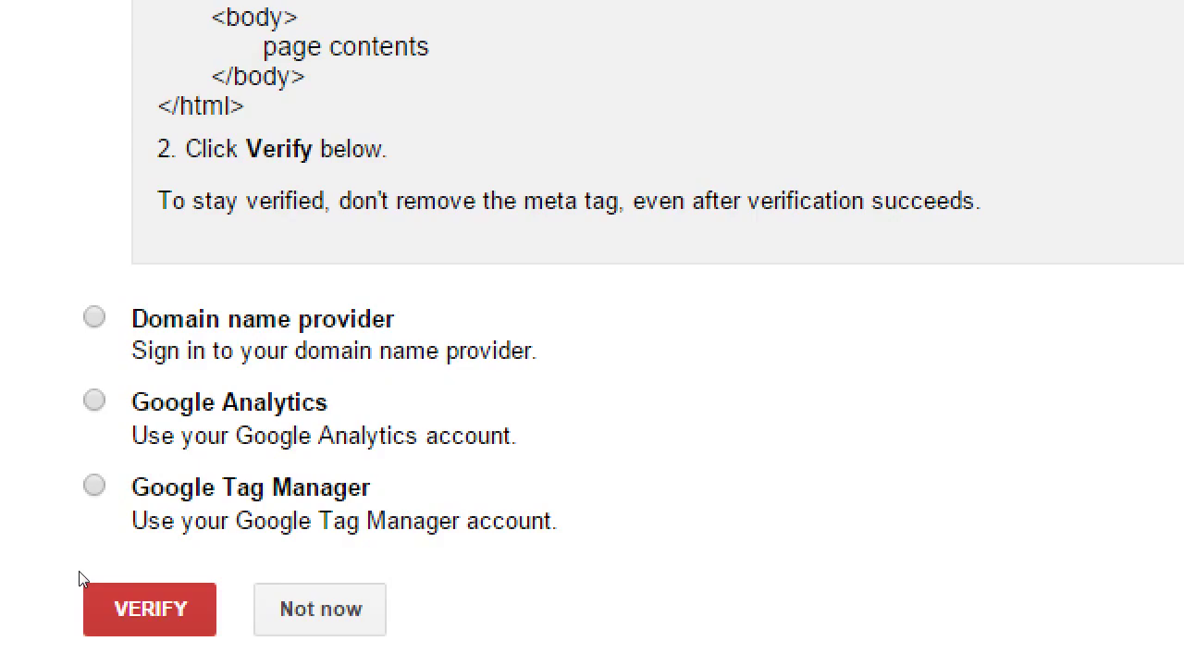
scroll(79, 578, up, 3)
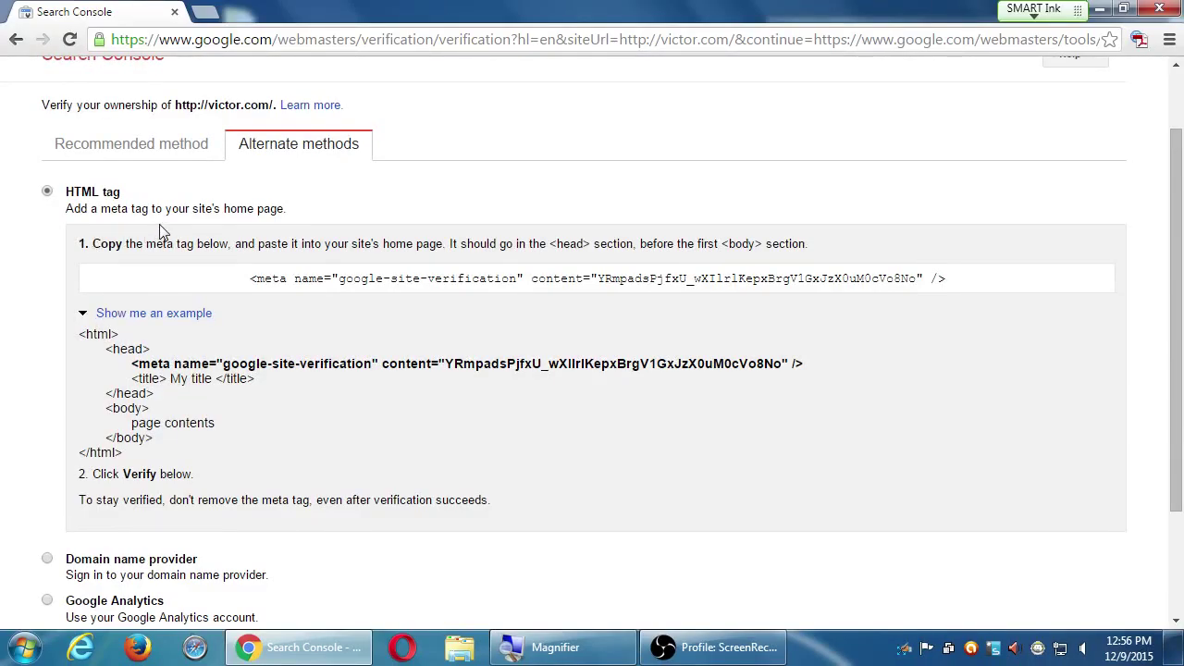
scroll(159, 224, down, 2)
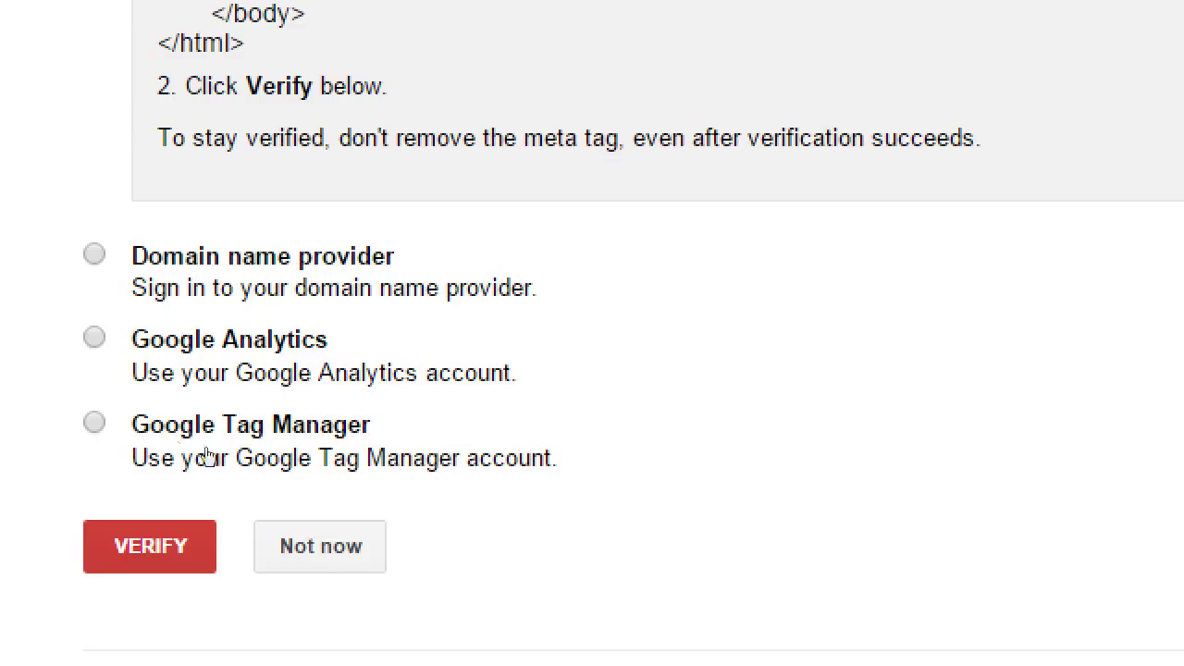
scroll(14, 288, up, 1)
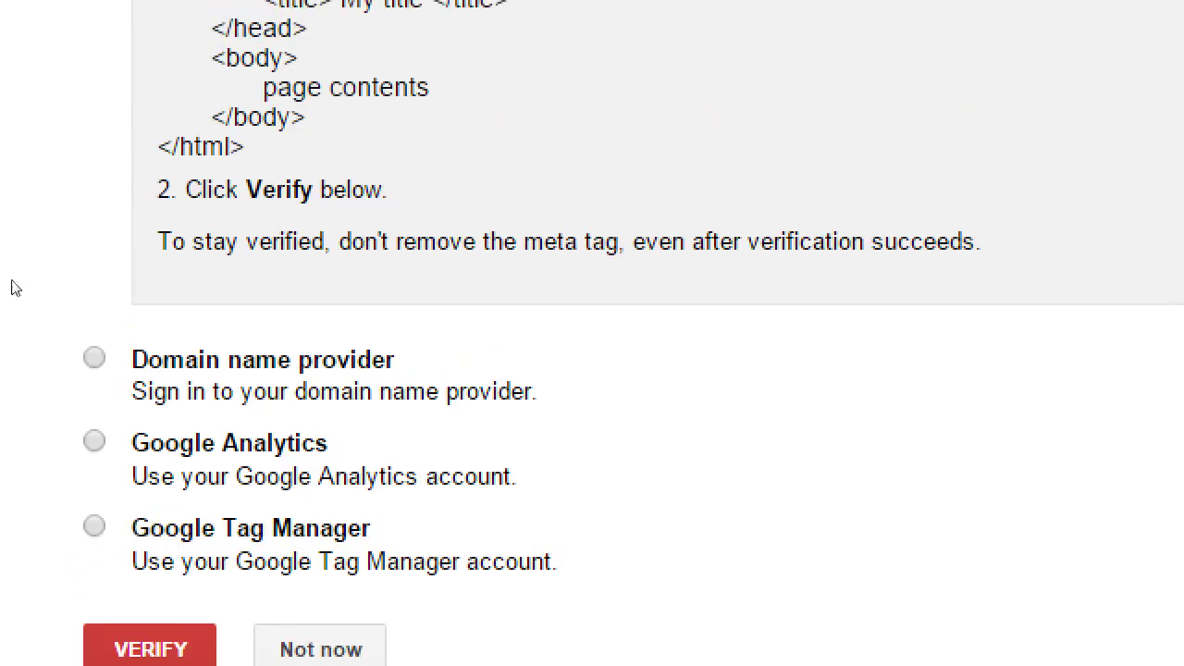
Select the Domain name provider method and choose Wix.com from the registrar dropdown.
click(115, 407)
scroll(11, 189, up, 1)
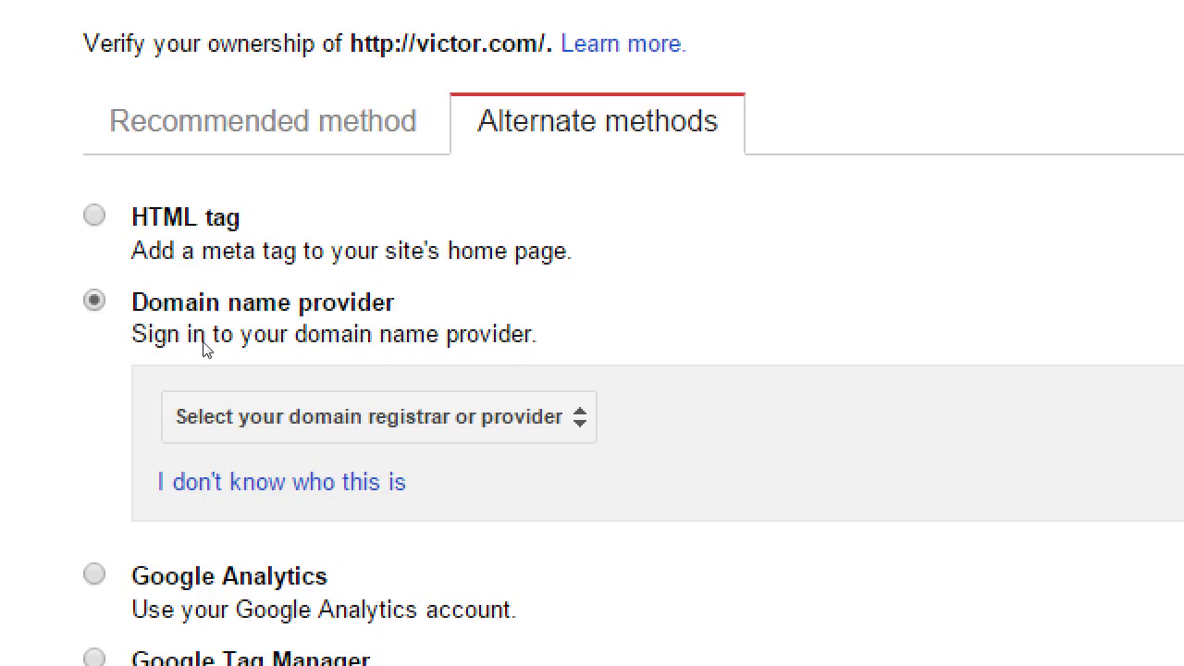
click(230, 383)
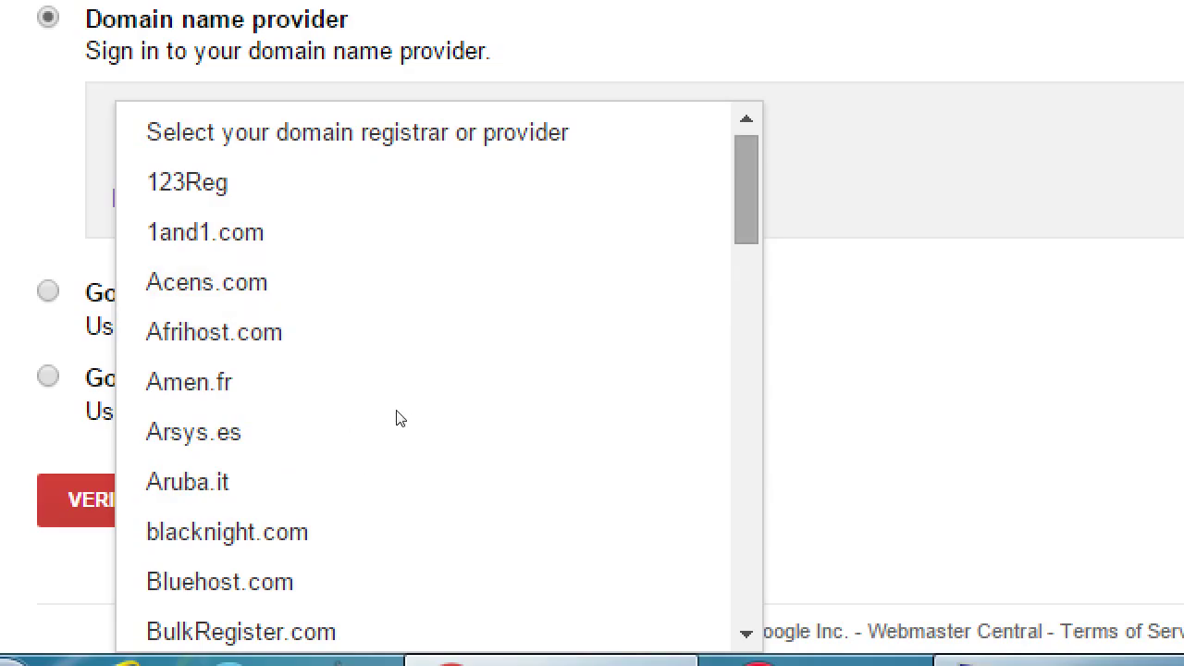
scroll(383, 560, down, 10)
scroll(379, 549, up, 5)
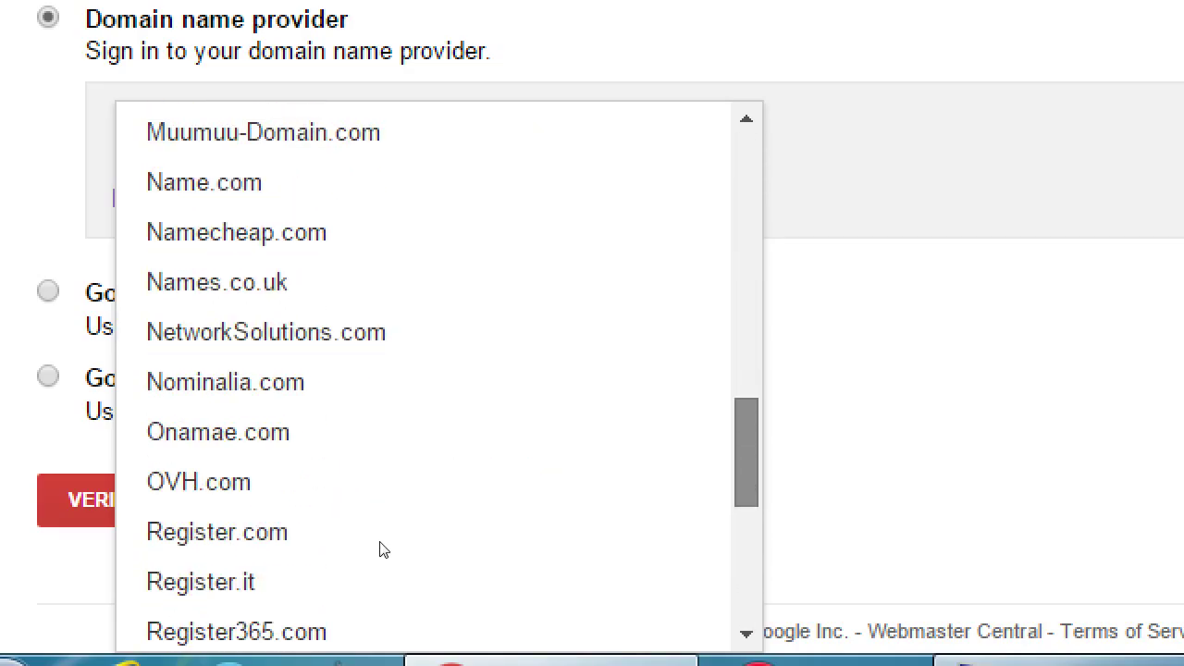
scroll(378, 549, down, 5)
key(Return)
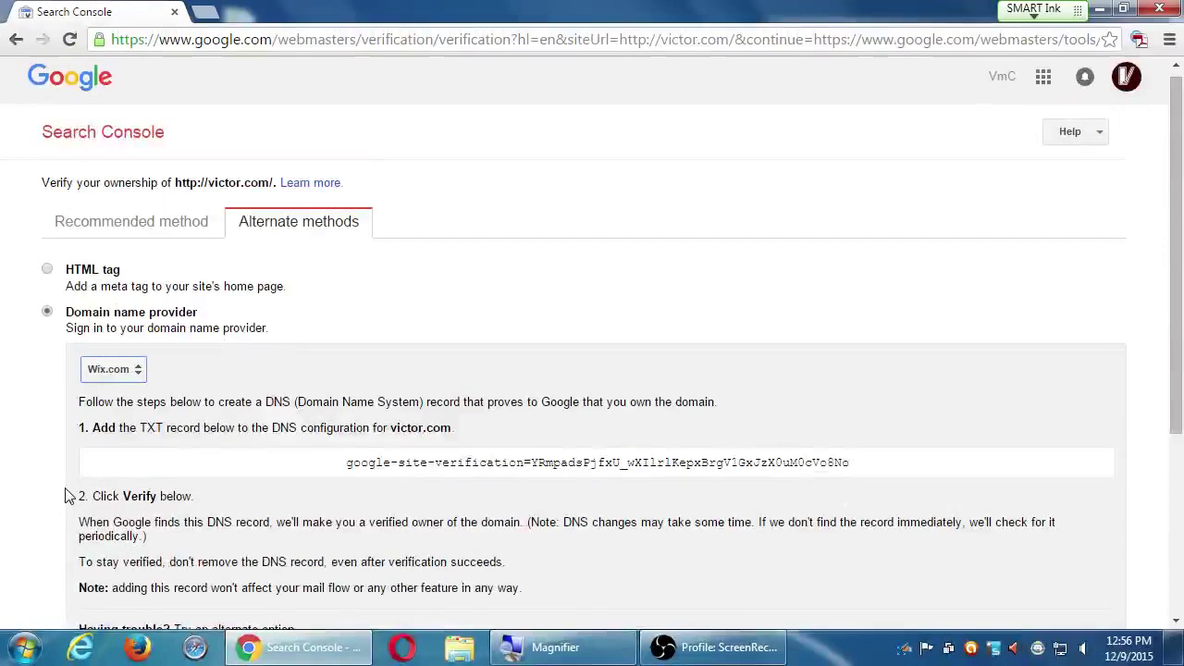
Pick Bluehost.com as the domain registrar, then return to the Recommended HTML file upload instructions.
scroll(5, 490, down, 2)
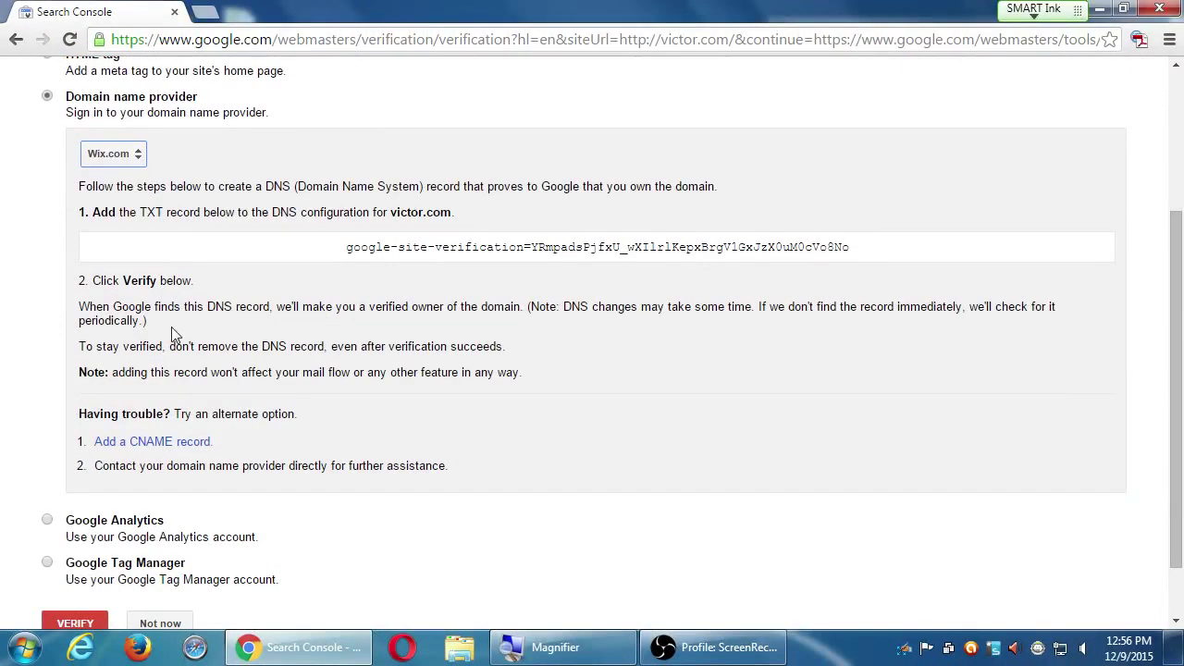
click(123, 161)
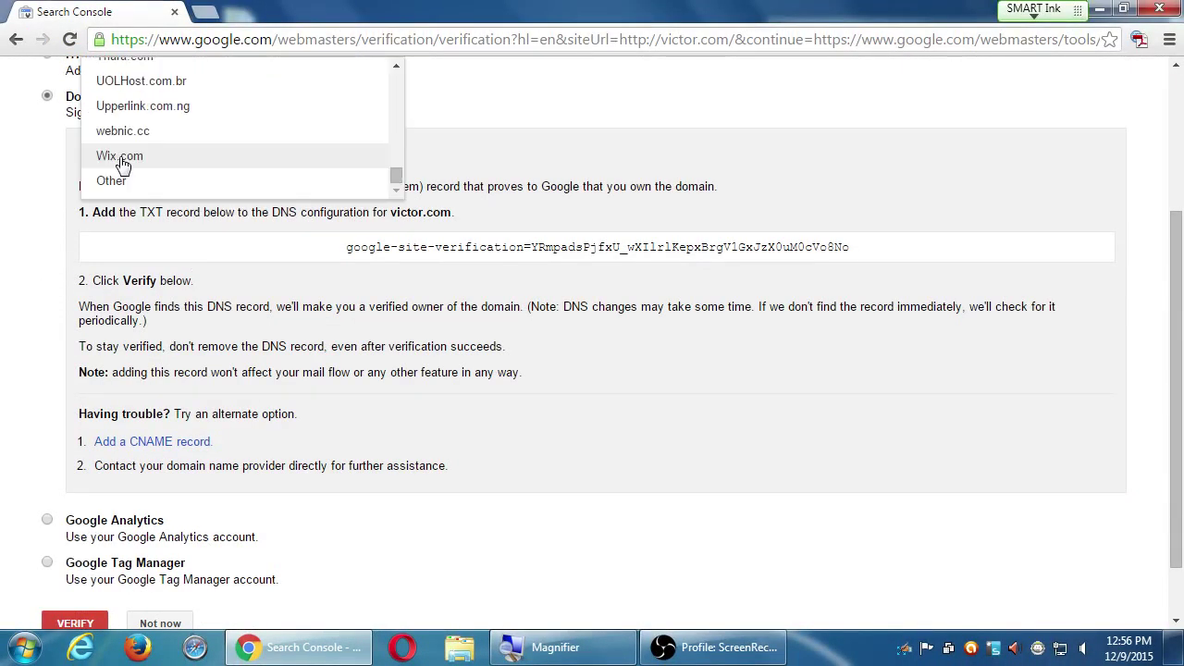
click(405, 117)
scroll(364, 236, up, 1)
click(111, 263)
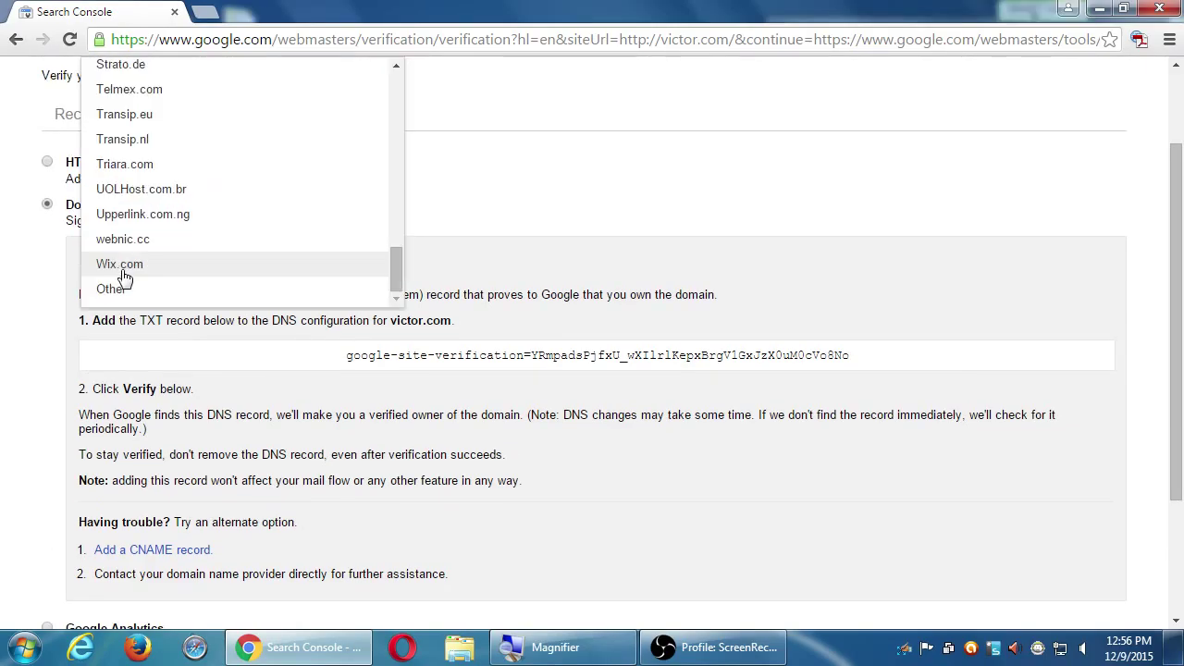
scroll(402, 104, up, 15)
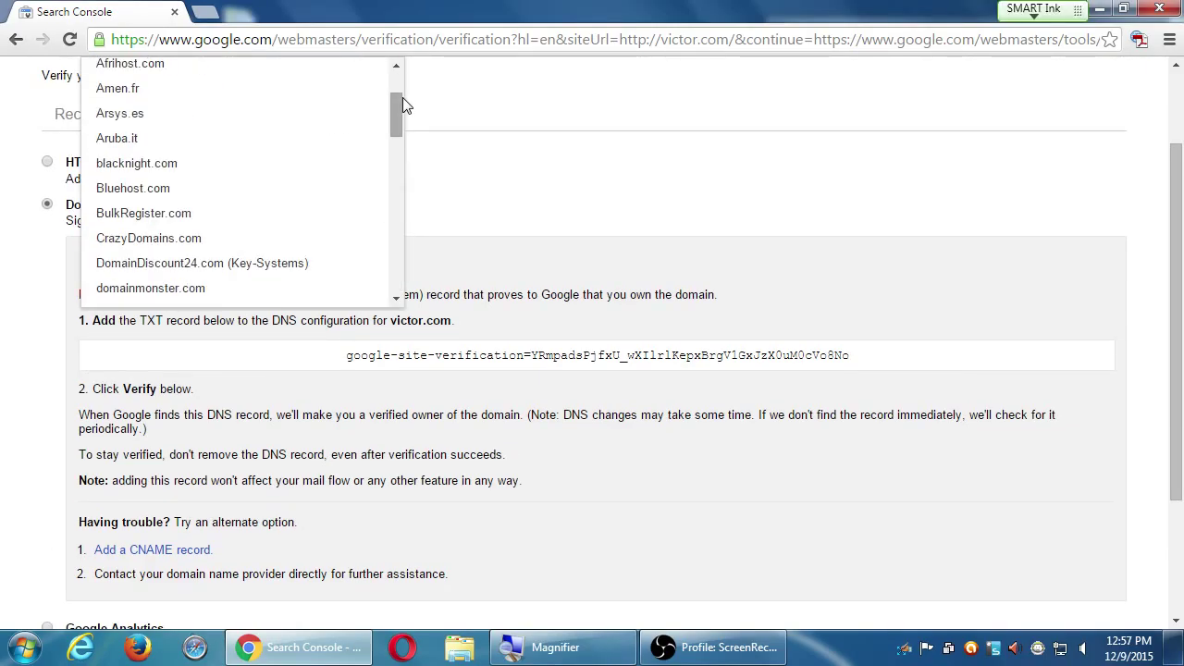
click(219, 188)
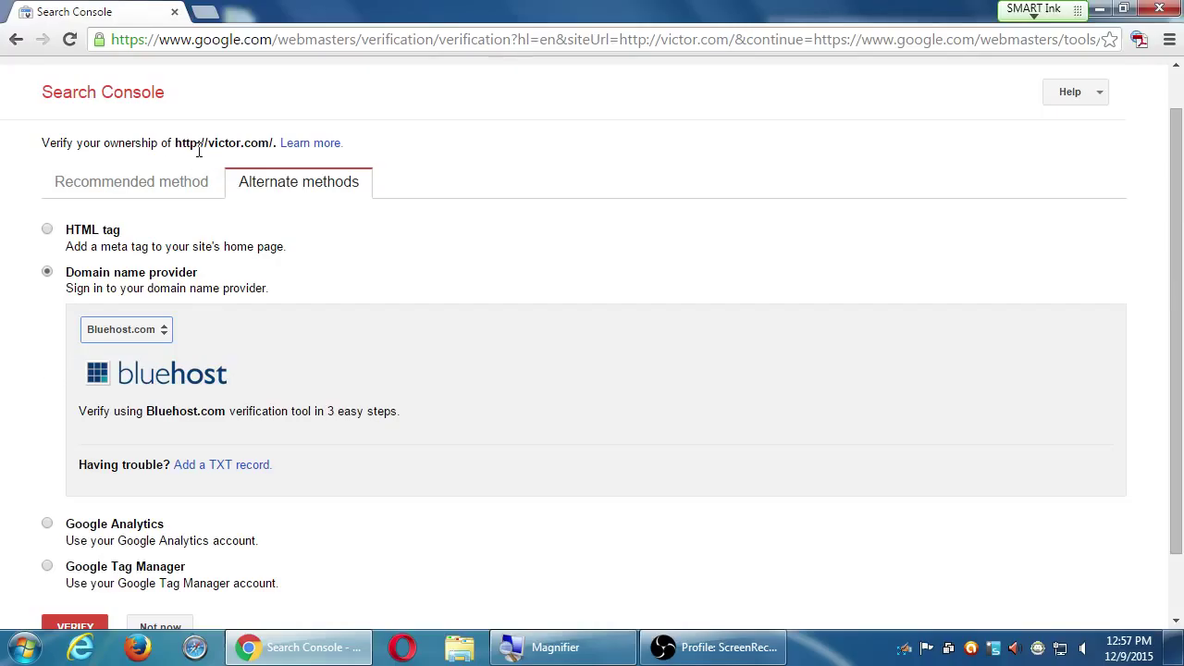
click(190, 185)
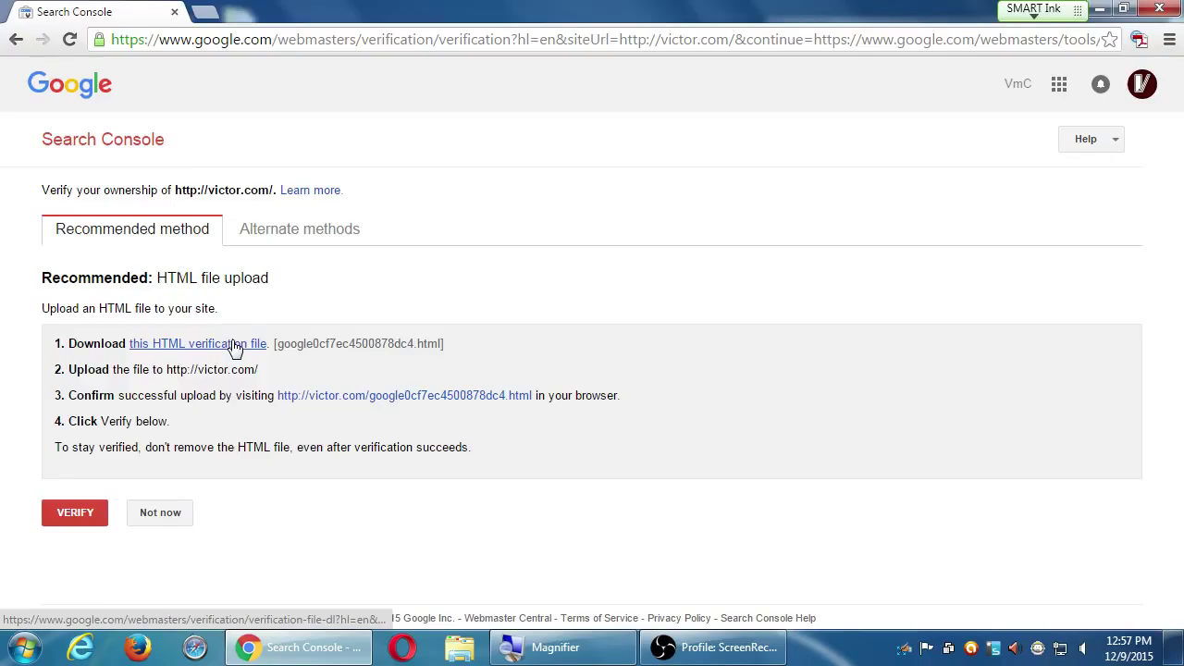
click(259, 236)
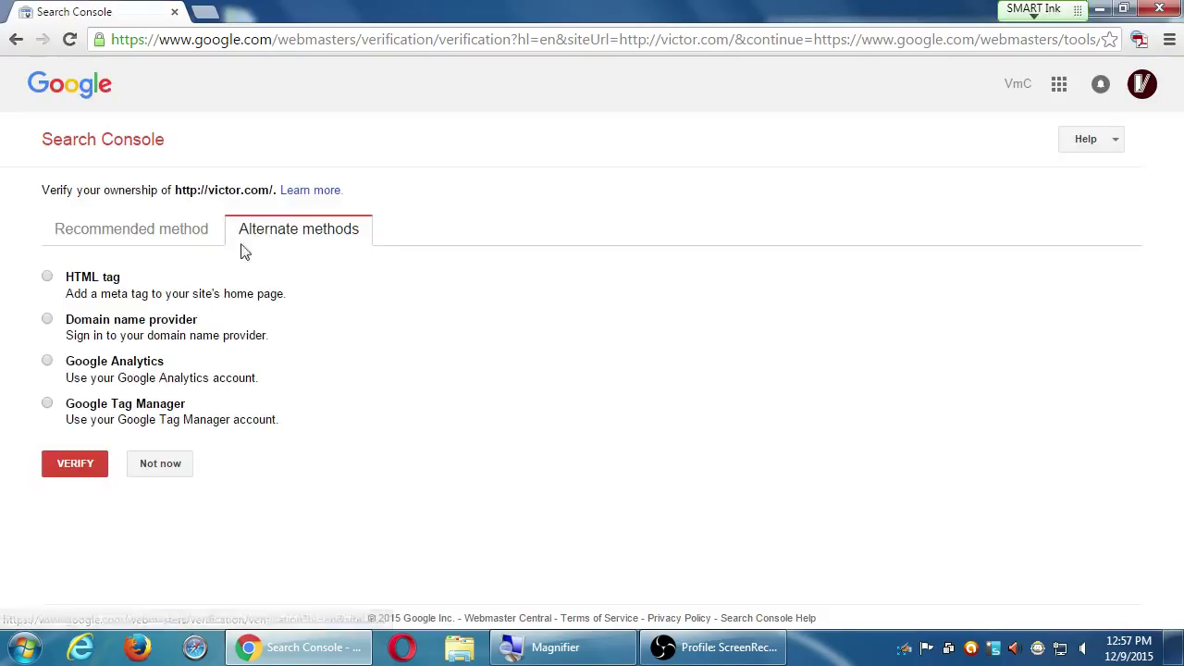
click(46, 276)
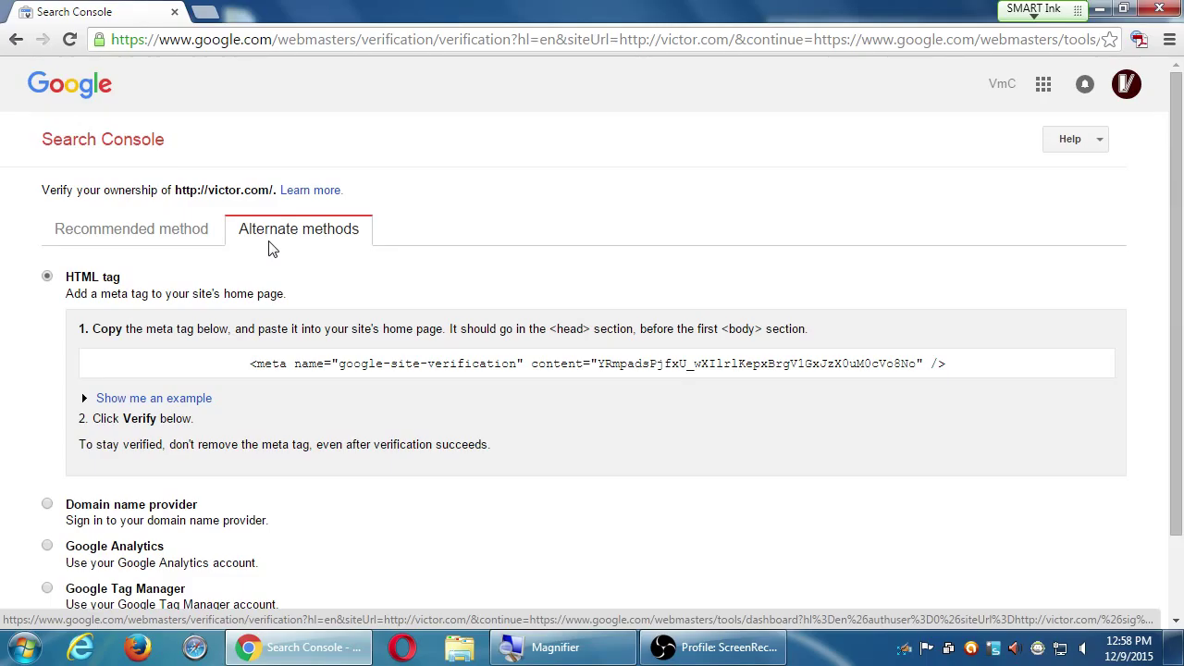
scroll(320, 253, down, 2)
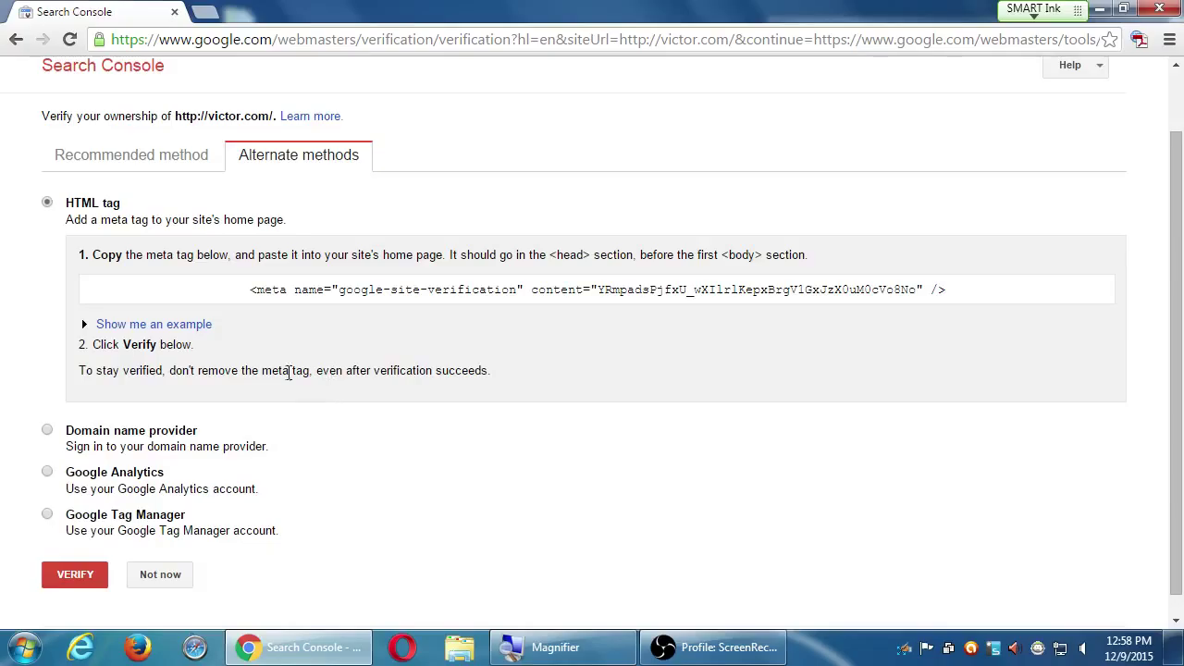
click(187, 162)
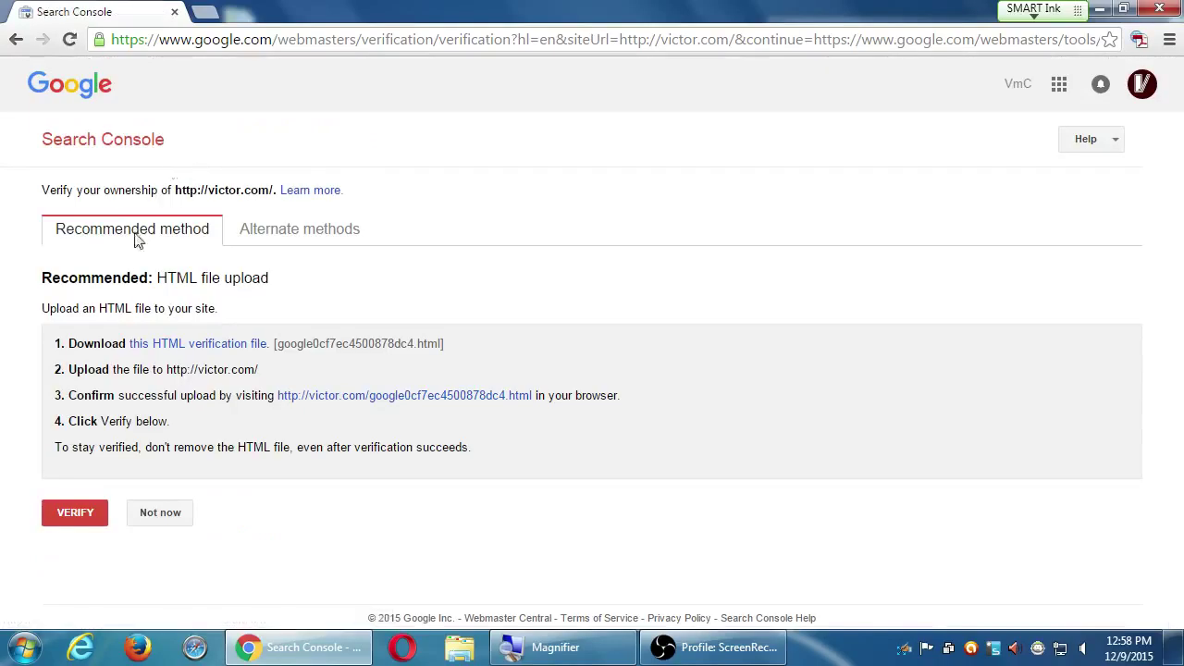